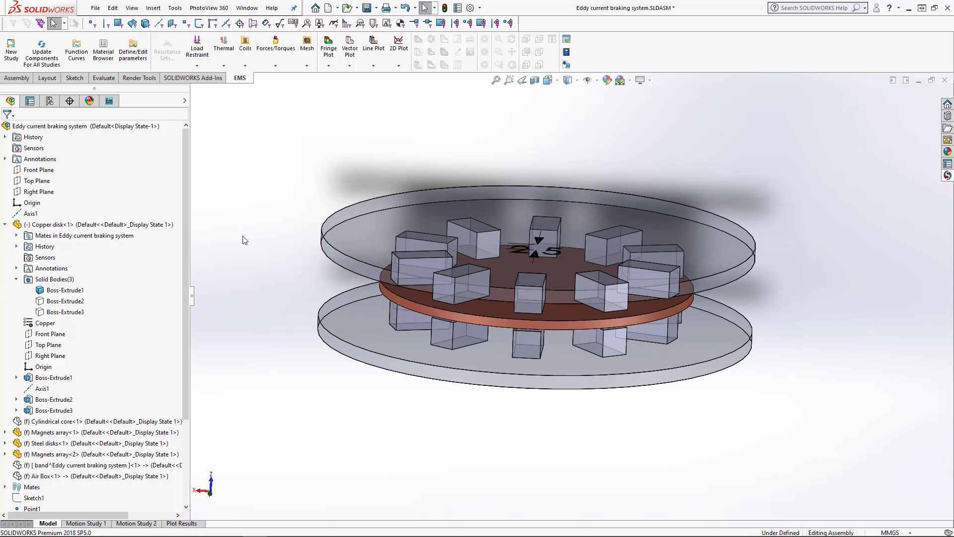
# - Create a new Transient Magnetic study for the eddy current braking assembly with the default solution and time settings
pyautogui.click(109, 101)
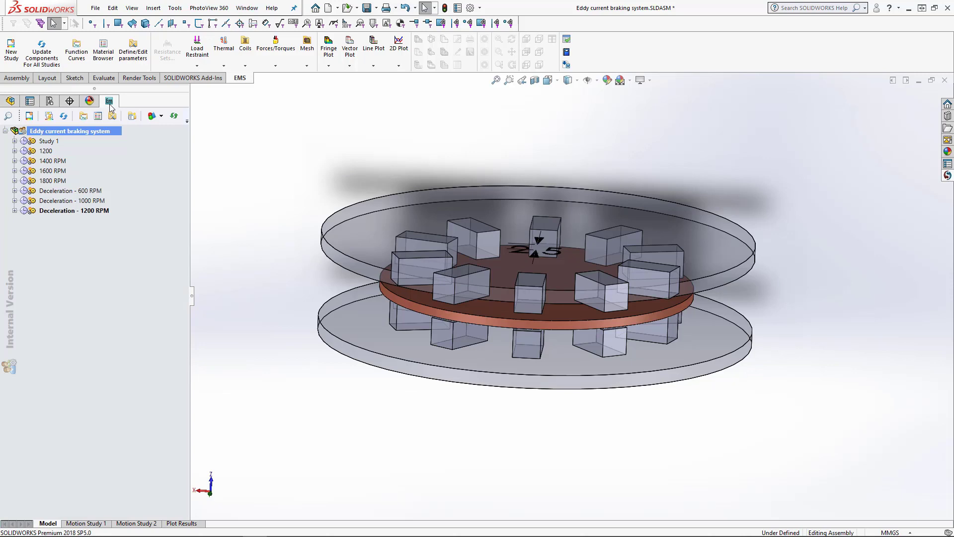
pyautogui.rightClick(104, 133)
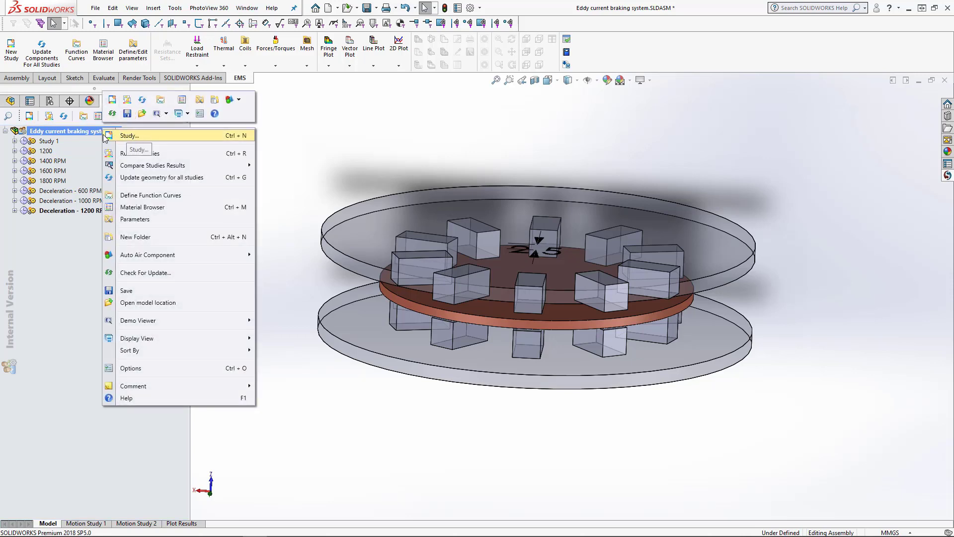
pyautogui.click(130, 139)
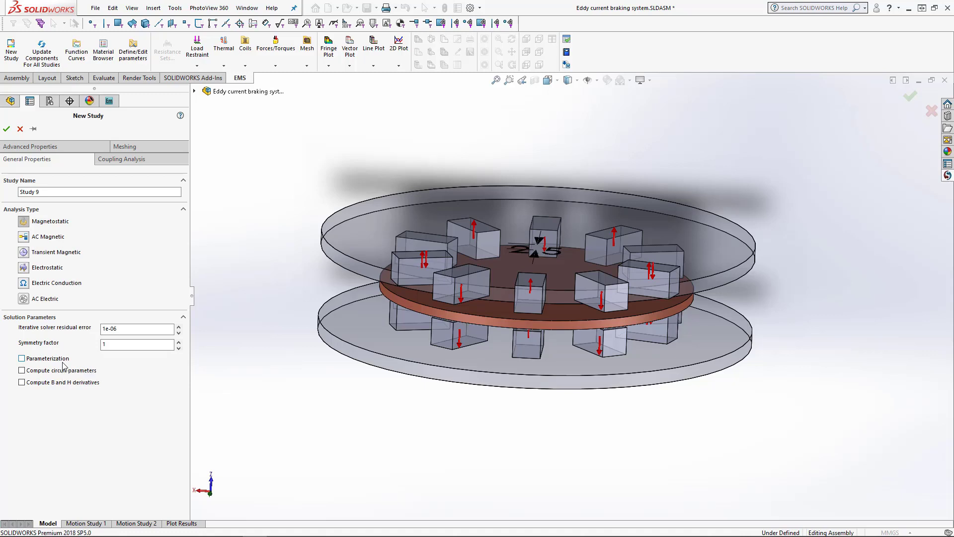
pyautogui.click(23, 237)
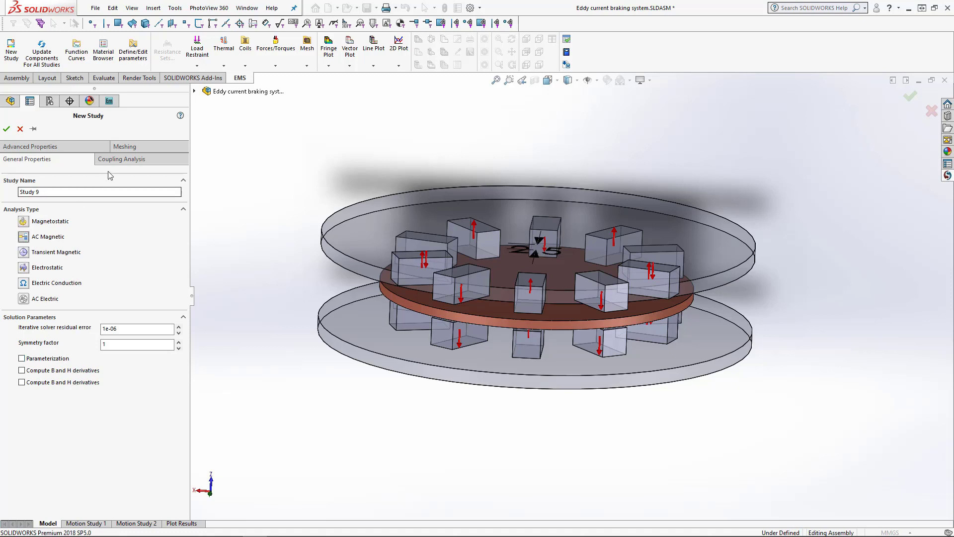
pyautogui.click(116, 162)
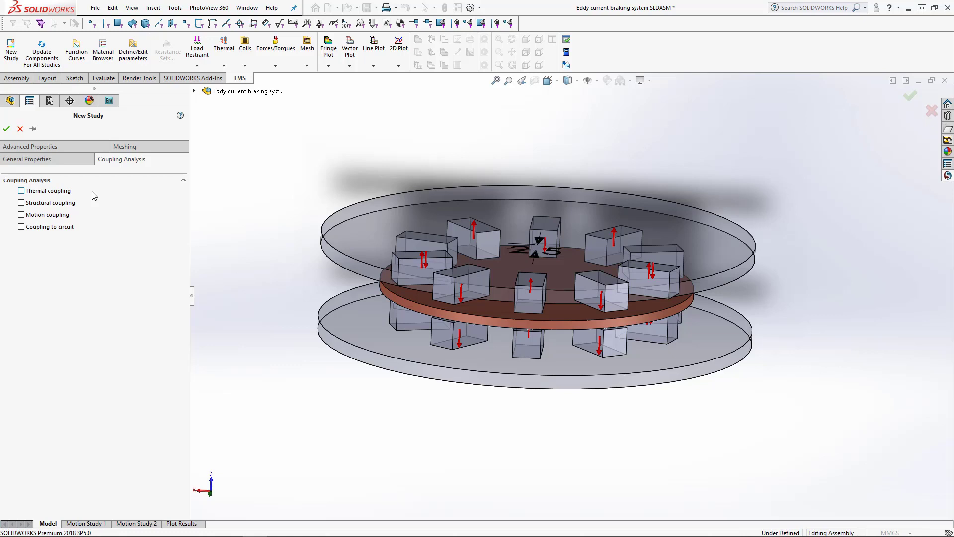
pyautogui.click(27, 156)
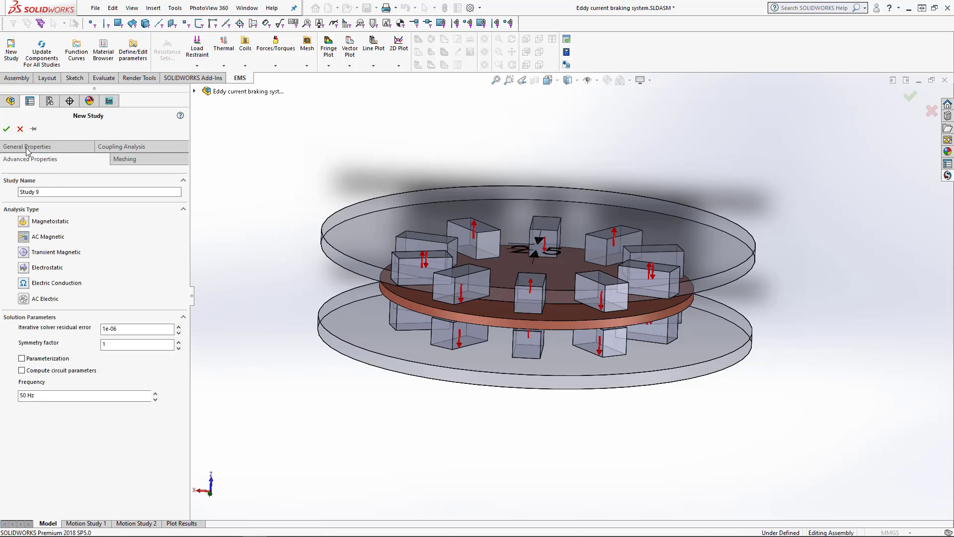
pyautogui.click(121, 146)
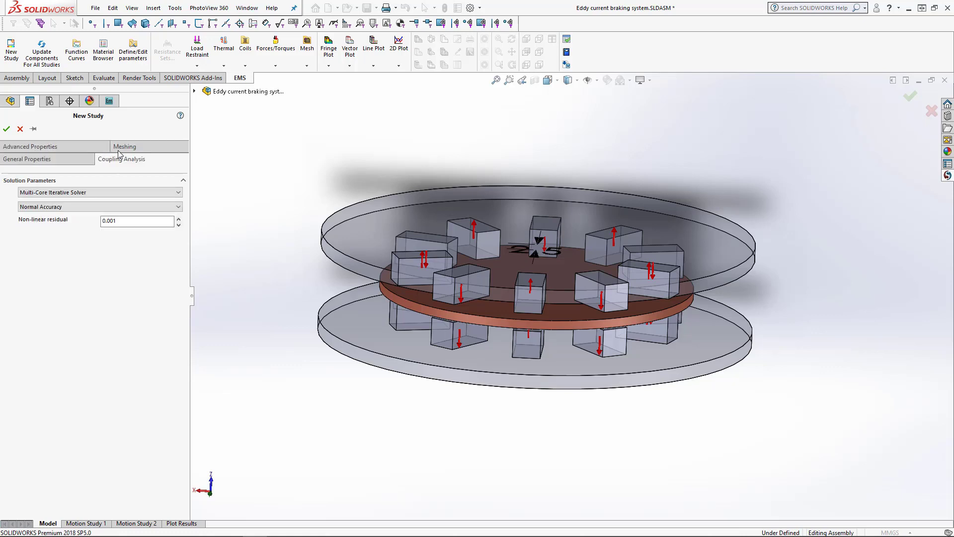
pyautogui.click(62, 147)
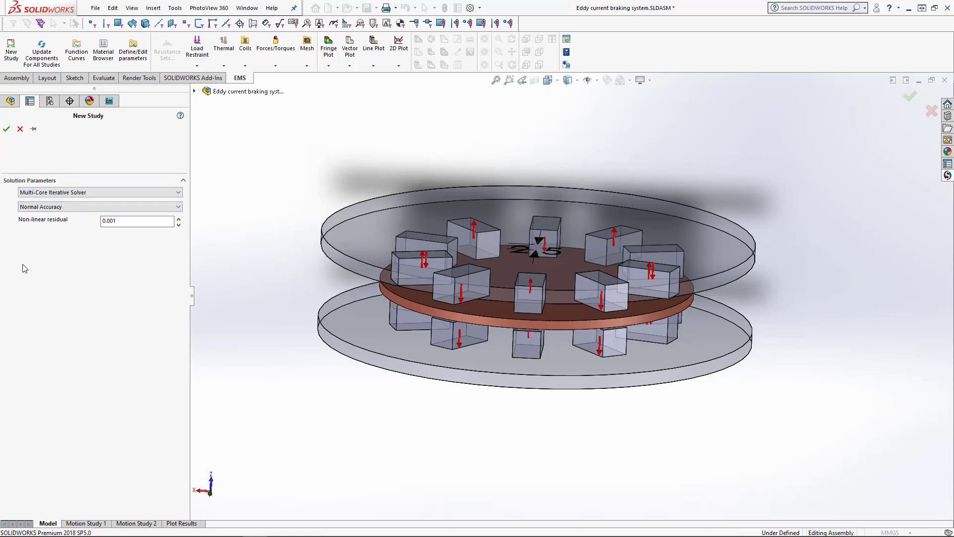
pyautogui.click(53, 253)
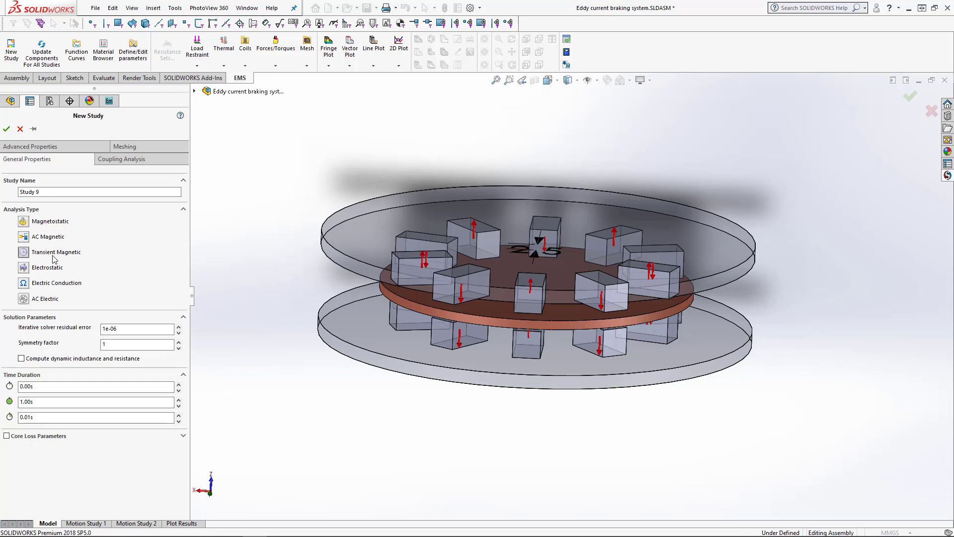
pyautogui.click(7, 128)
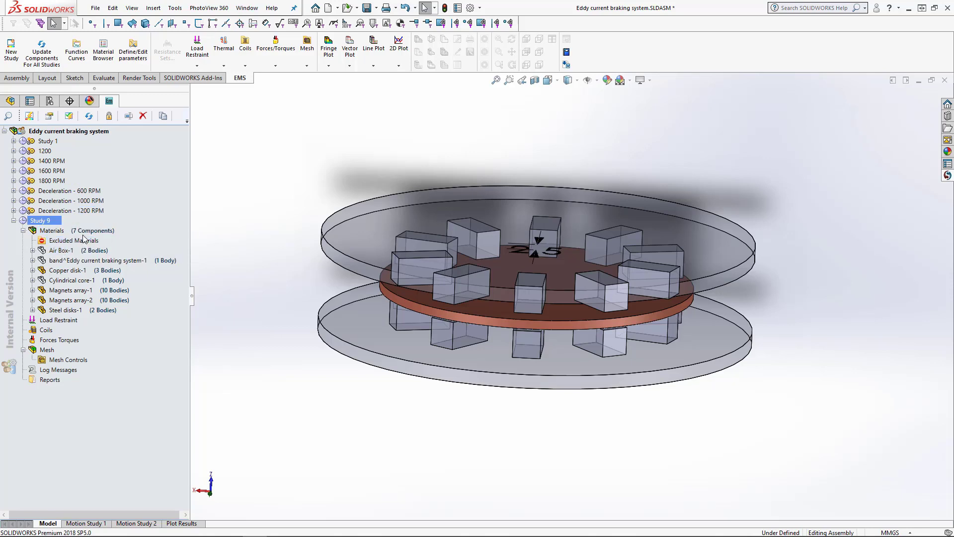
# - Apply Mild Steel from the Linear Magnetic Materials library to the Steel disks-1 component in Study 9
pyautogui.click(82, 233)
pyautogui.click(75, 290)
pyautogui.click(80, 310)
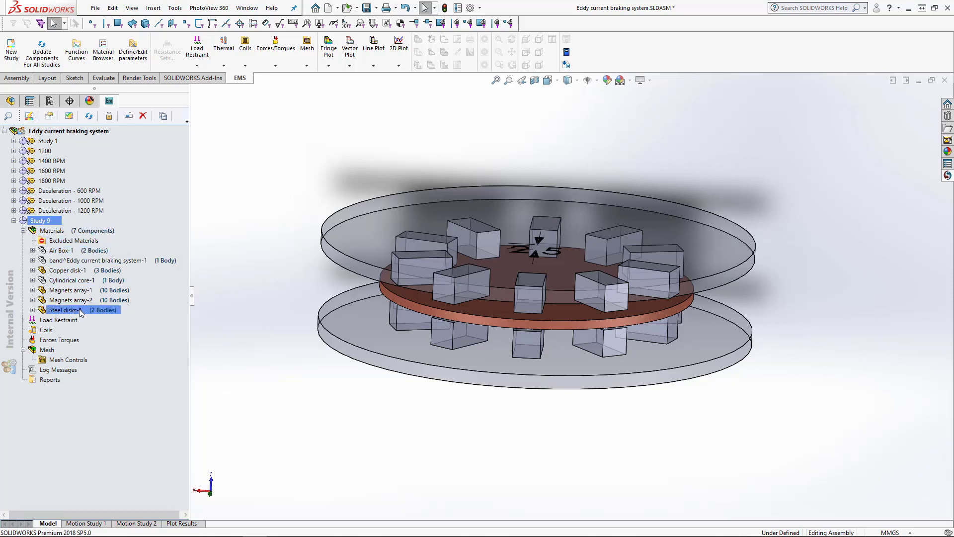
pyautogui.rightClick(80, 311)
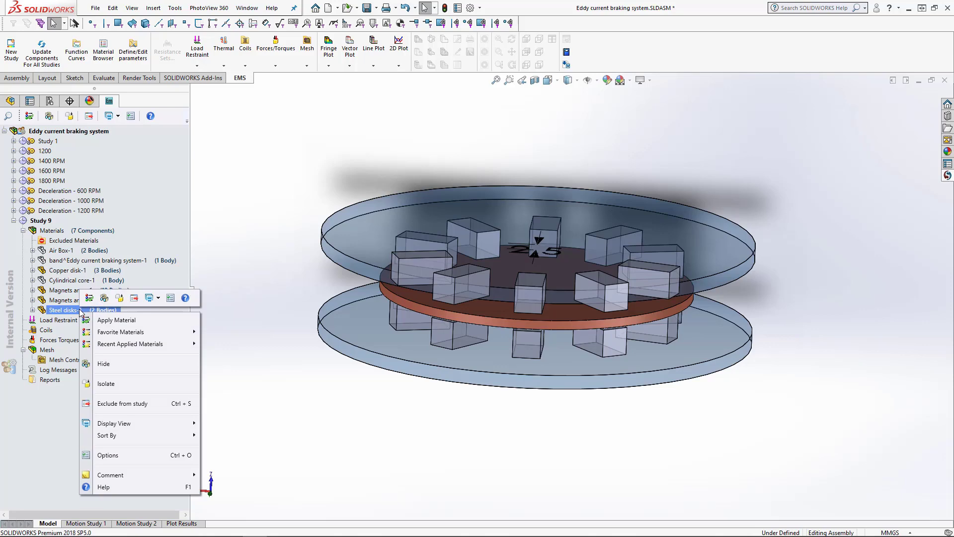
pyautogui.click(117, 323)
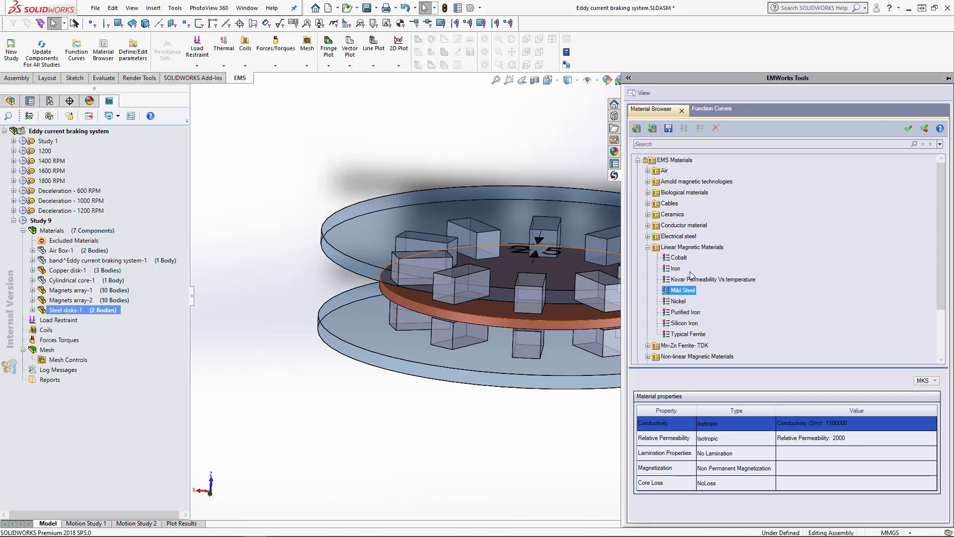
pyautogui.click(923, 130)
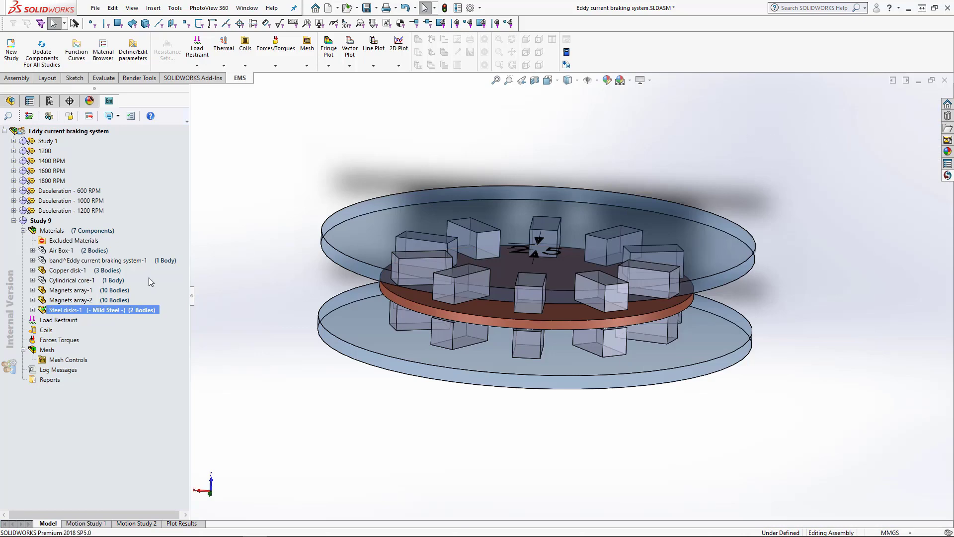
pyautogui.keyDown('ctrl'); pyautogui.click(52, 291); pyautogui.keyUp('ctrl')
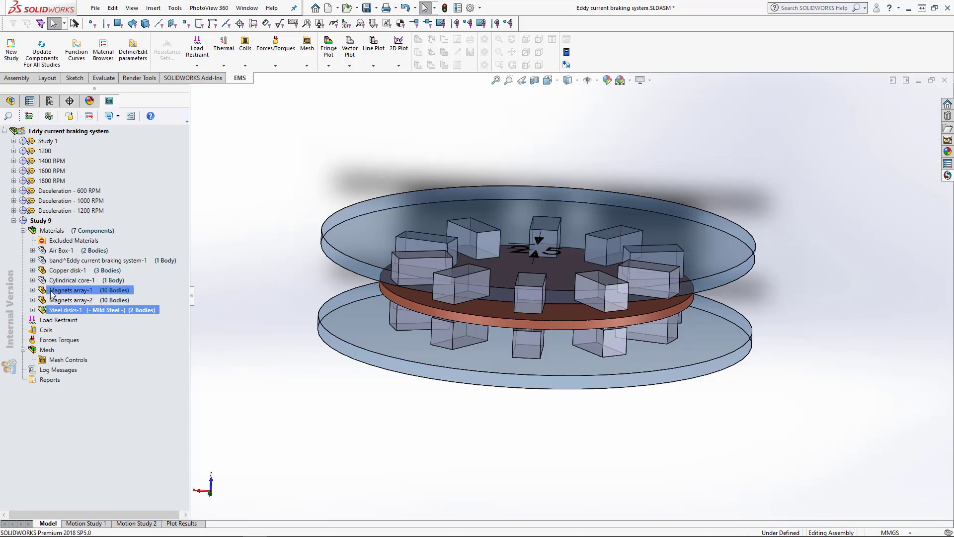
pyautogui.keyDown('ctrl'); pyautogui.click(52, 292); pyautogui.keyUp('ctrl')
pyautogui.keyDown('ctrl'); pyautogui.click(67, 252); pyautogui.keyUp('ctrl')
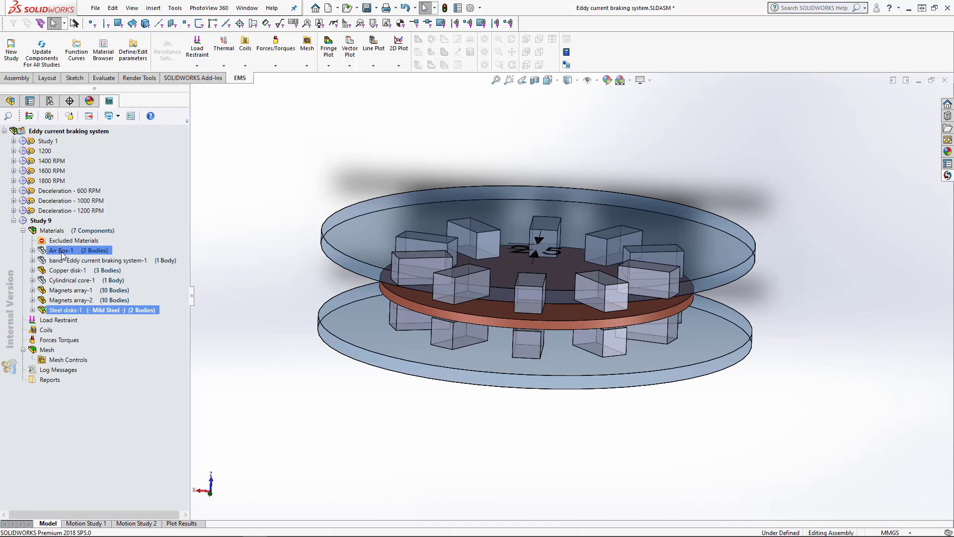
pyautogui.keyDown('ctrl'); pyautogui.click(62, 251); pyautogui.keyUp('ctrl')
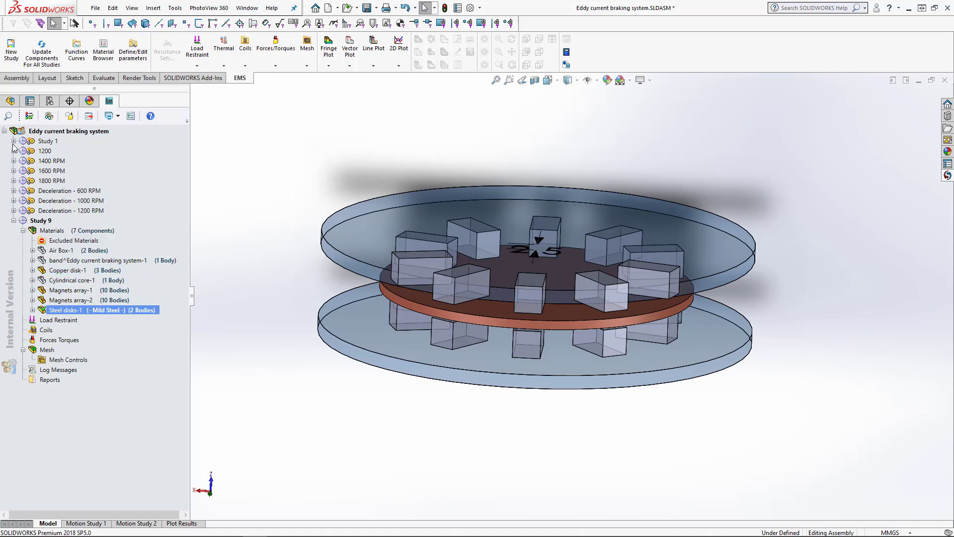
# - Copy all material assignments from the 1200 study and paste them into the materials of Study 9
pyautogui.click(13, 142)
pyautogui.click(13, 141)
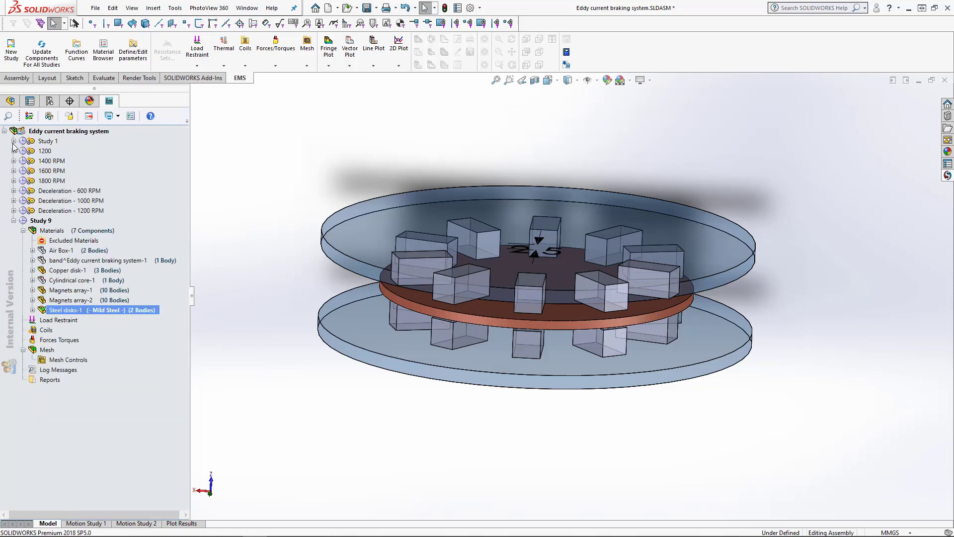
pyautogui.click(14, 151)
pyautogui.click(46, 162)
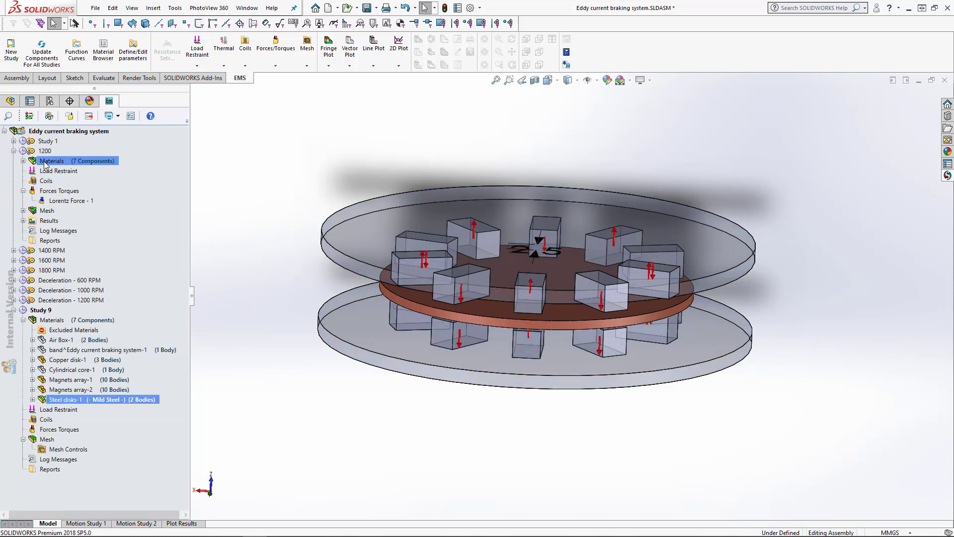
pyautogui.rightClick(46, 163)
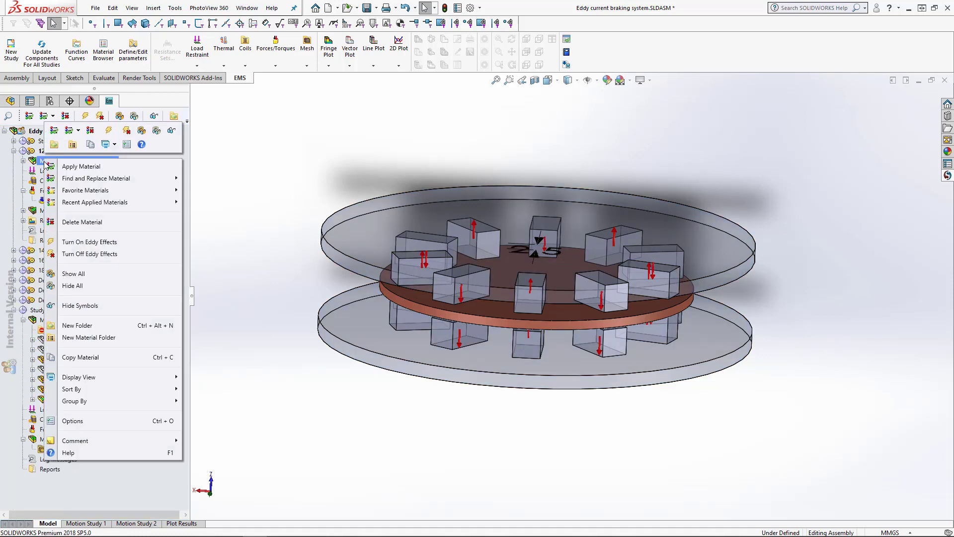
pyautogui.click(91, 357)
pyautogui.click(78, 321)
pyautogui.rightClick(78, 321)
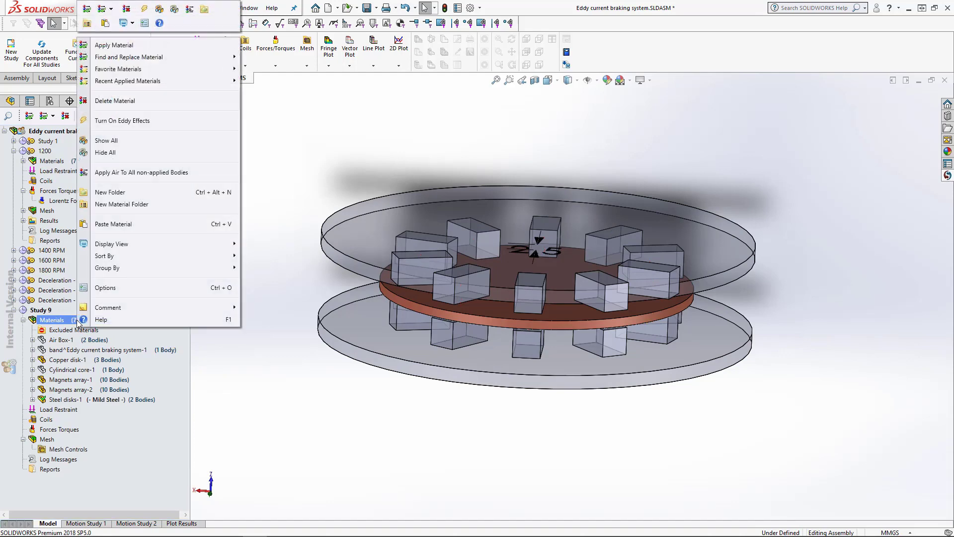
pyautogui.click(98, 226)
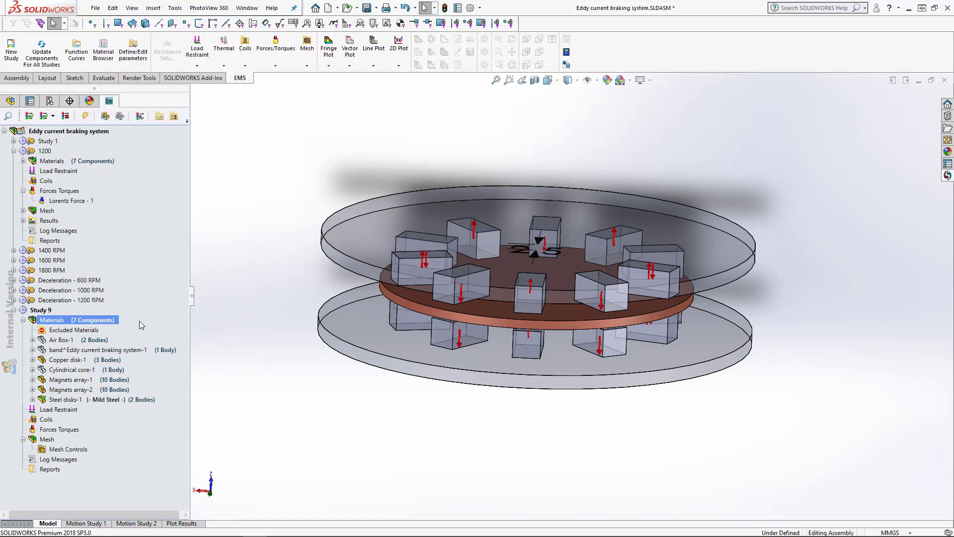
# - Examine the material assignments of the Magnets array-1 bodies and the magnetization arrows on the magnets in the model
pyautogui.doubleClick(93, 380)
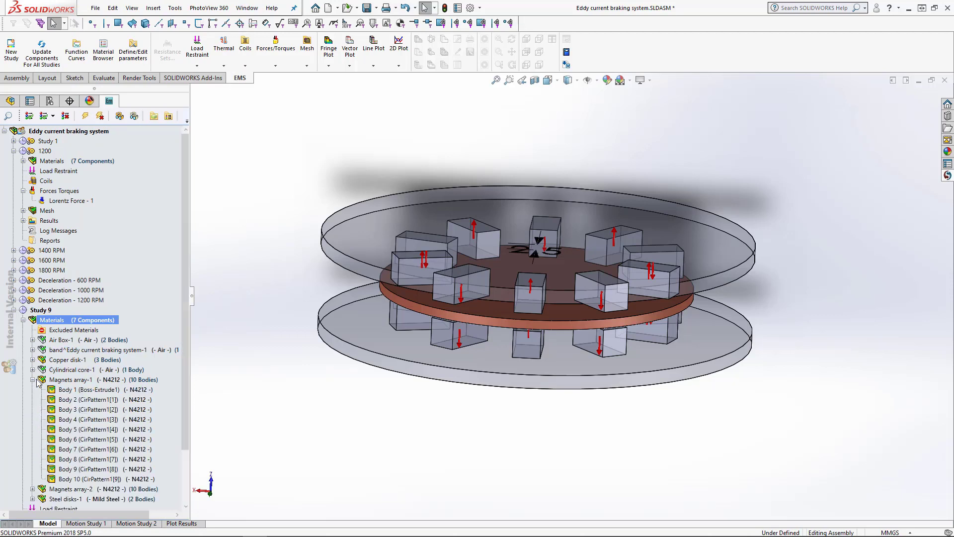
pyautogui.scroll(-2, 93, 379)
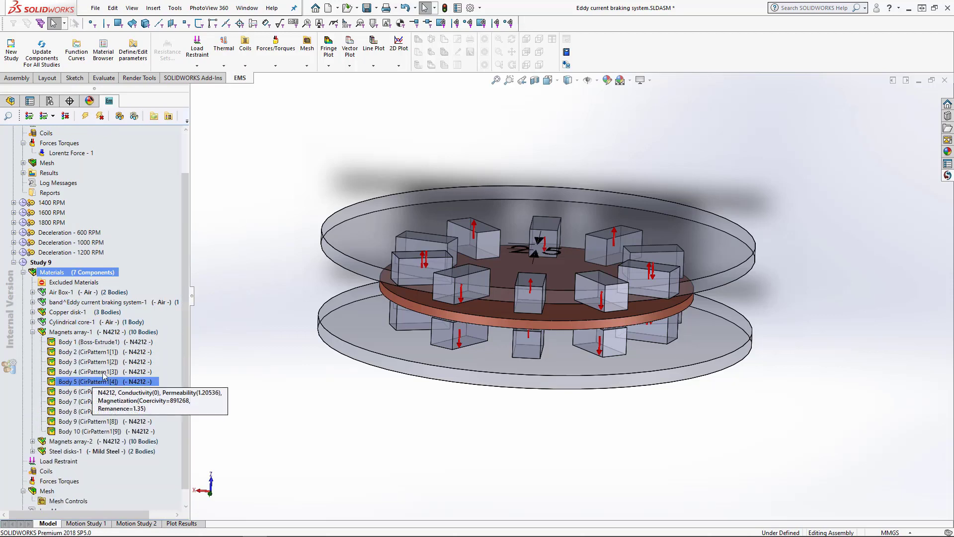
pyautogui.click(110, 342)
pyautogui.moveTo(287, 365)
pyautogui.mouseDown(button='middle')
pyautogui.moveTo(292, 380)
pyautogui.moveTo(305, 364)
pyautogui.mouseUp(button='middle')
pyautogui.moveTo(494, 304); pyautogui.dragTo(547, 318, button='middle')
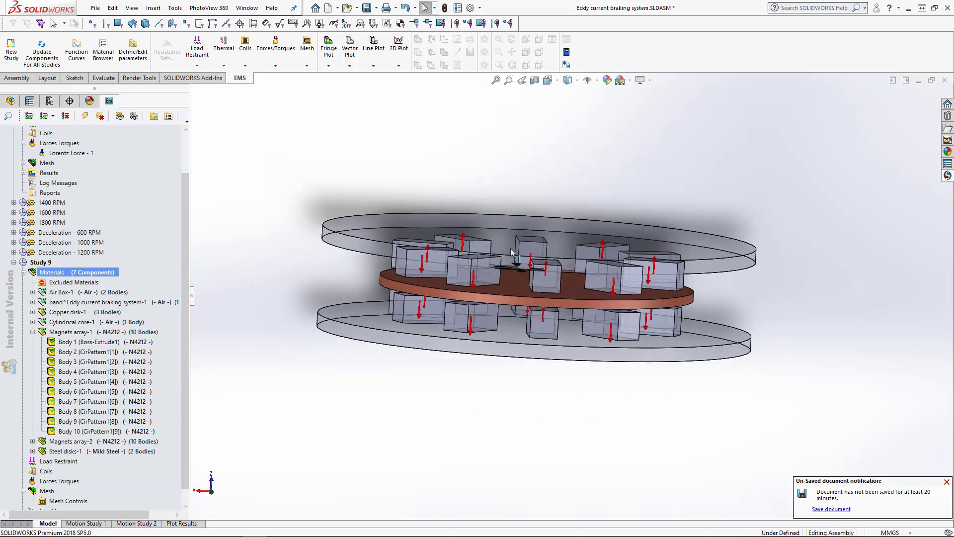
pyautogui.scroll(-2, 547, 335)
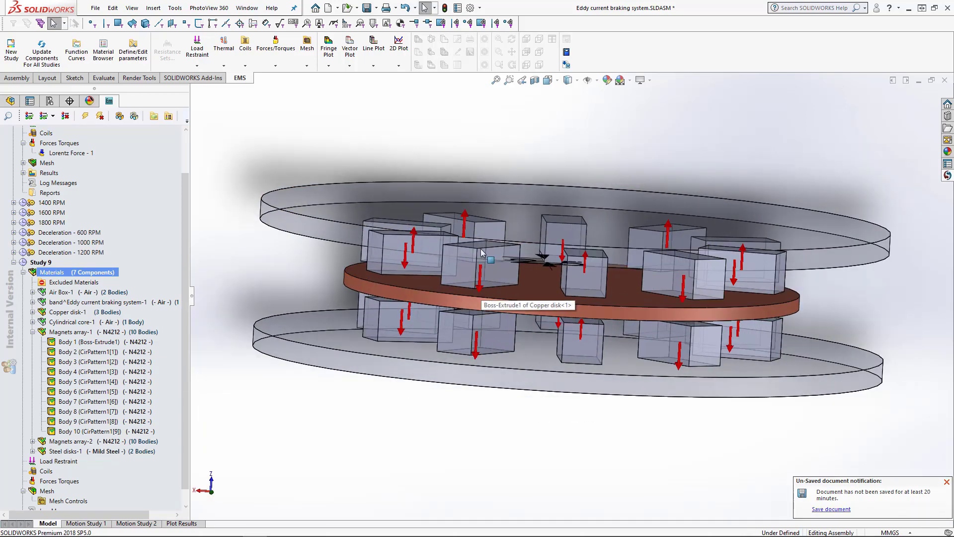
# - Review the coercivity direction settings of Body 1 in Magnets array-1, leave them without changes, and collapse the array's body list
pyautogui.click(137, 343)
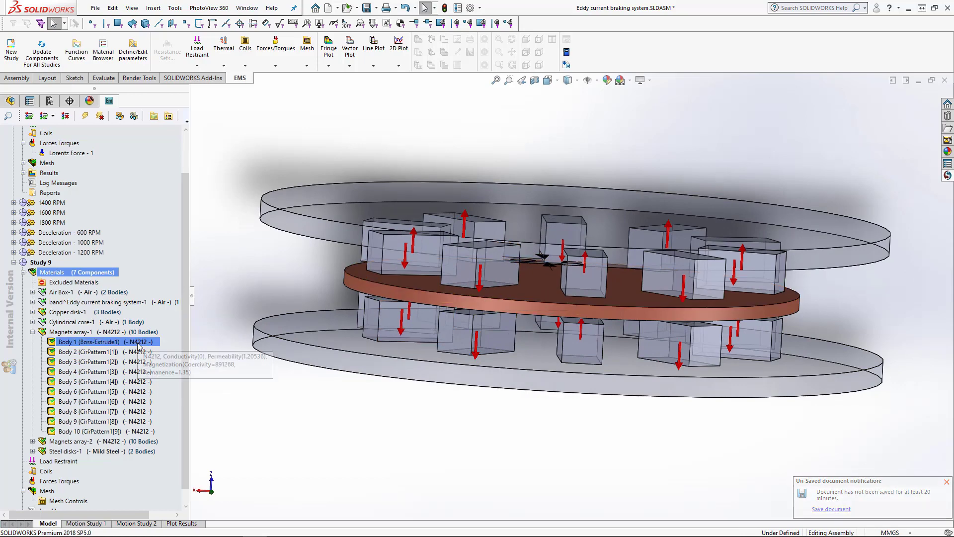
pyautogui.rightClick(138, 343)
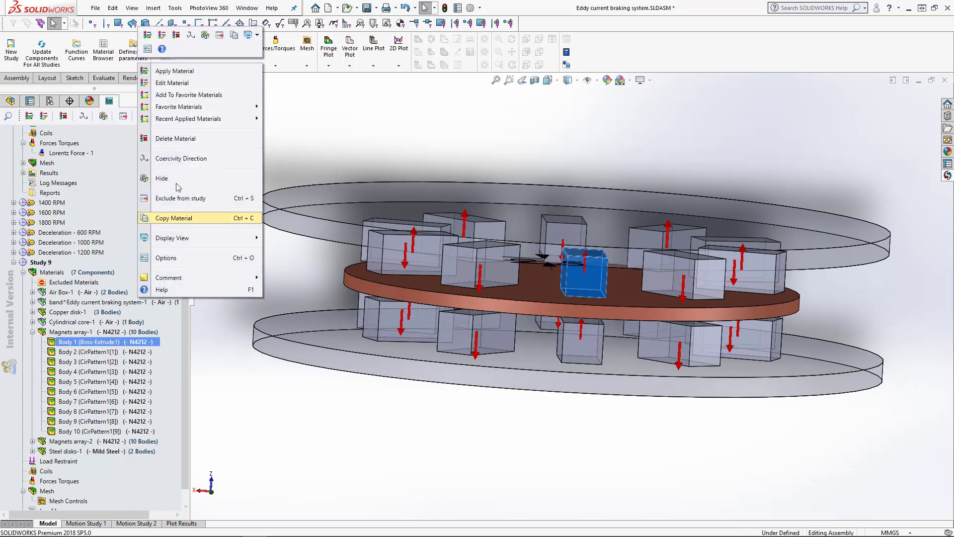
pyautogui.click(171, 160)
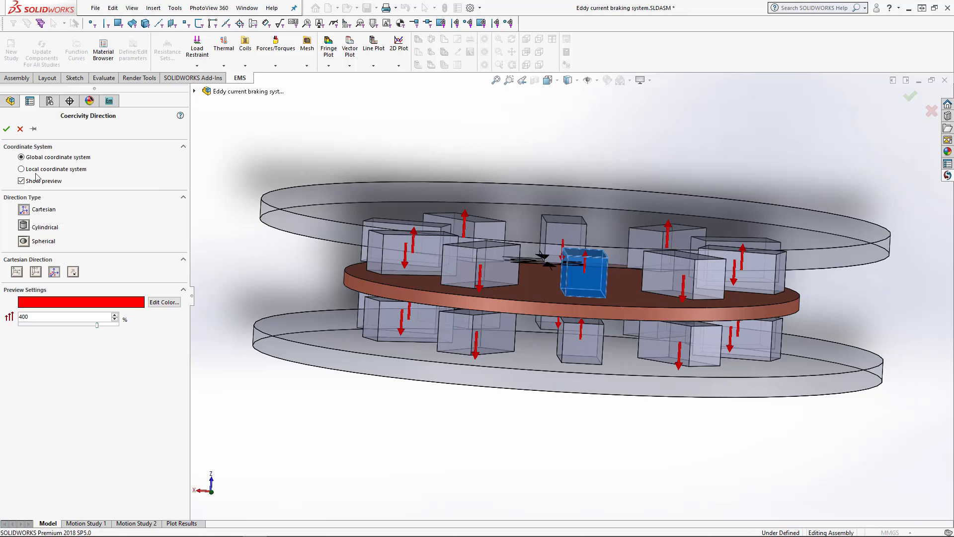
pyautogui.click(20, 129)
pyautogui.click(88, 333)
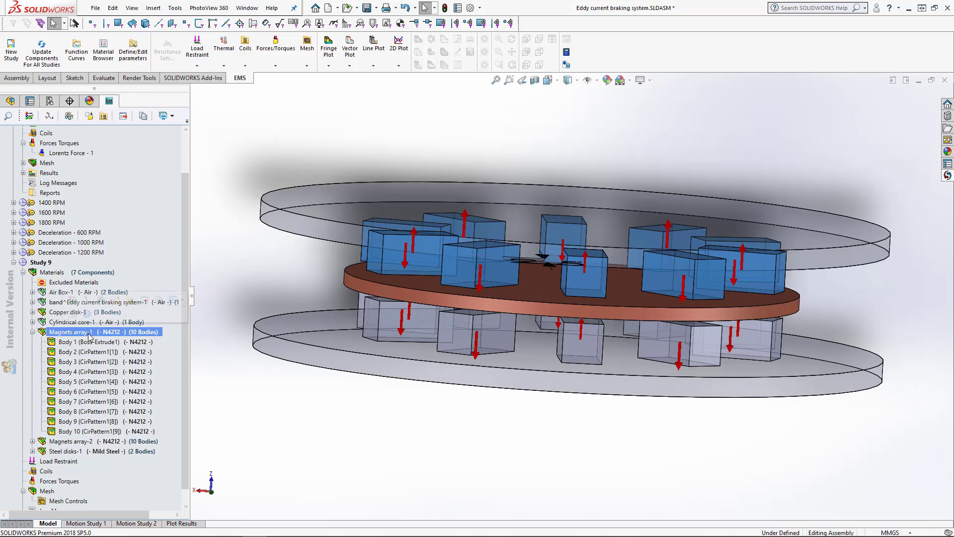
pyautogui.click(32, 331)
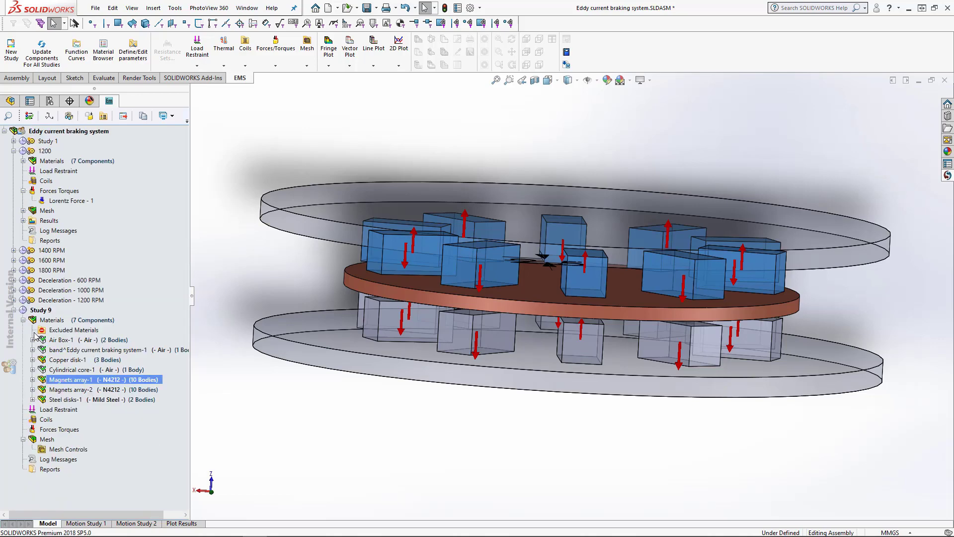
# - Examine the entity, general property and current source options of a wound coil for Study 9, and leave without creating the coil
pyautogui.click(99, 331)
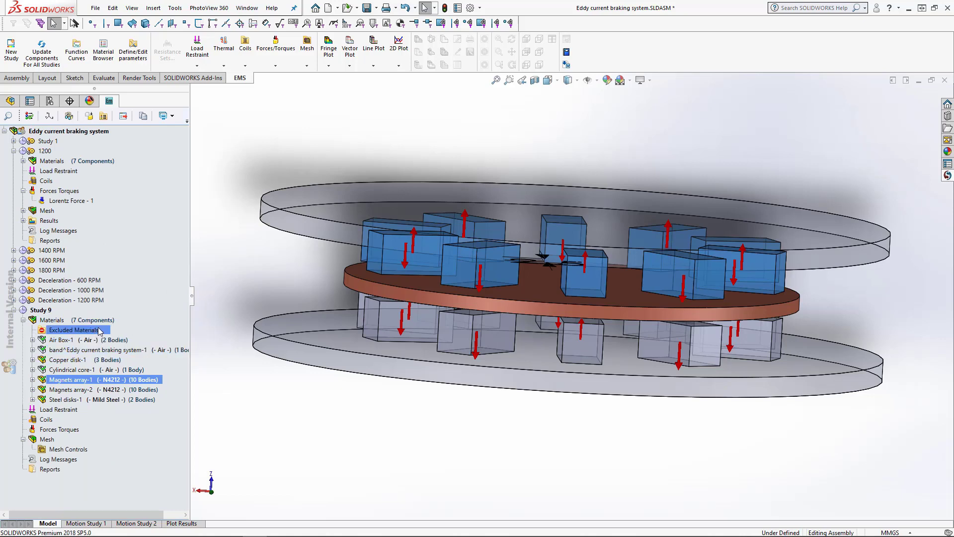
pyautogui.click(54, 322)
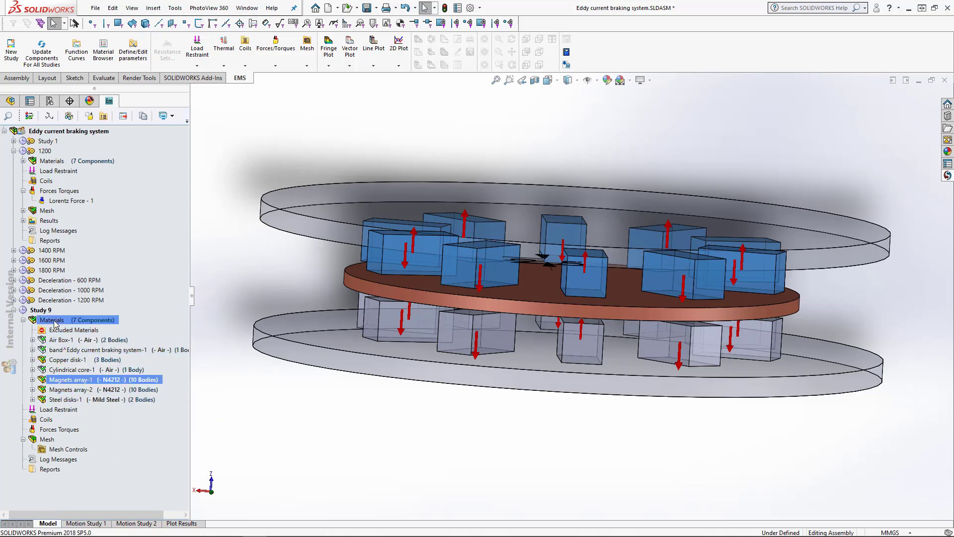
pyautogui.click(50, 420)
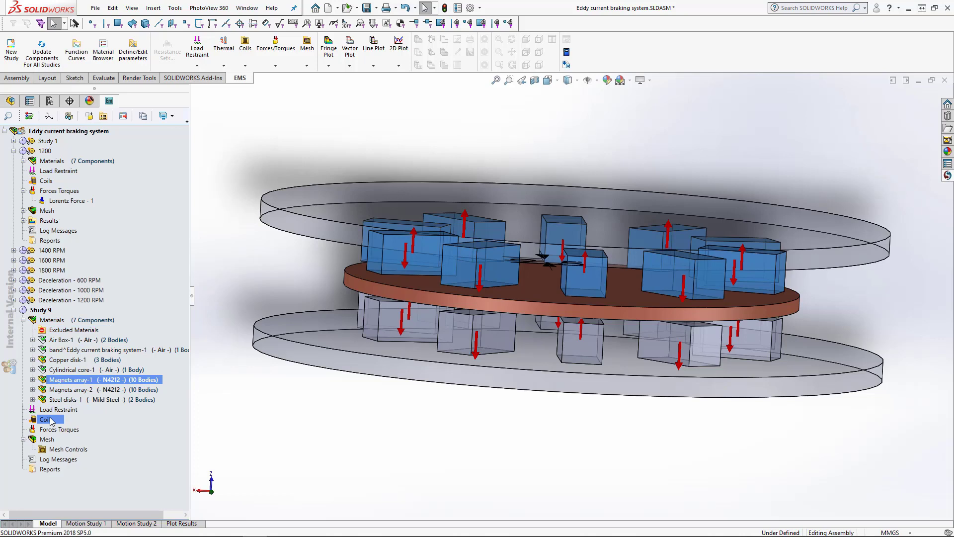
pyautogui.rightClick(50, 420)
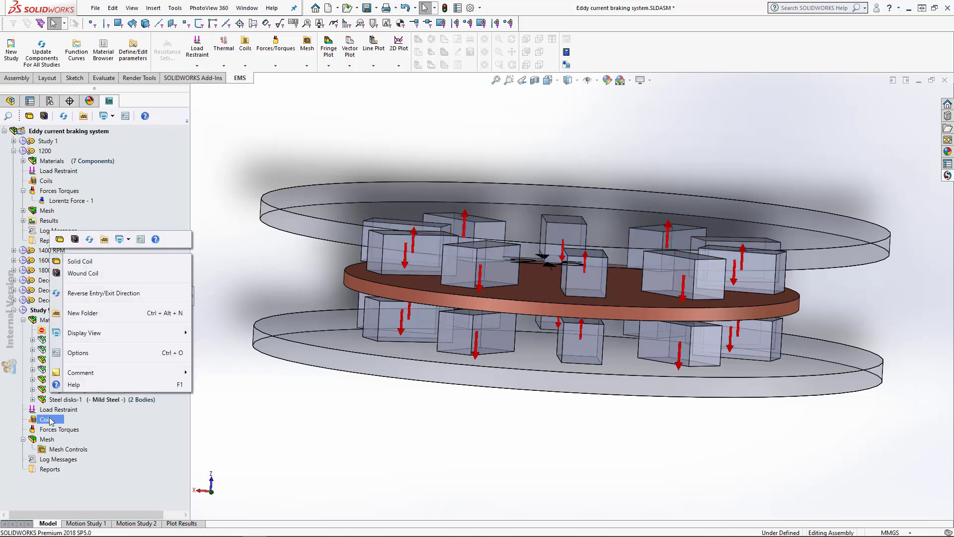
pyautogui.click(79, 274)
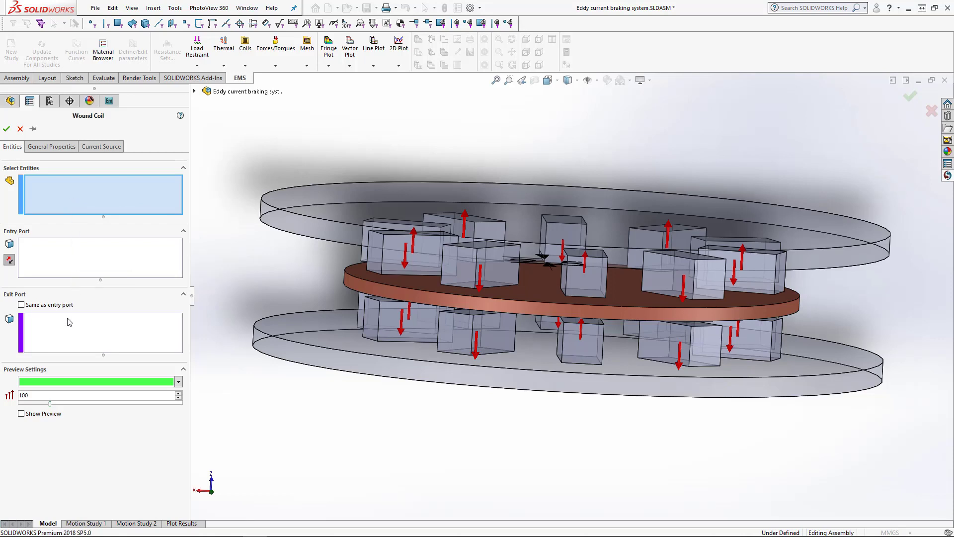
pyautogui.click(55, 306)
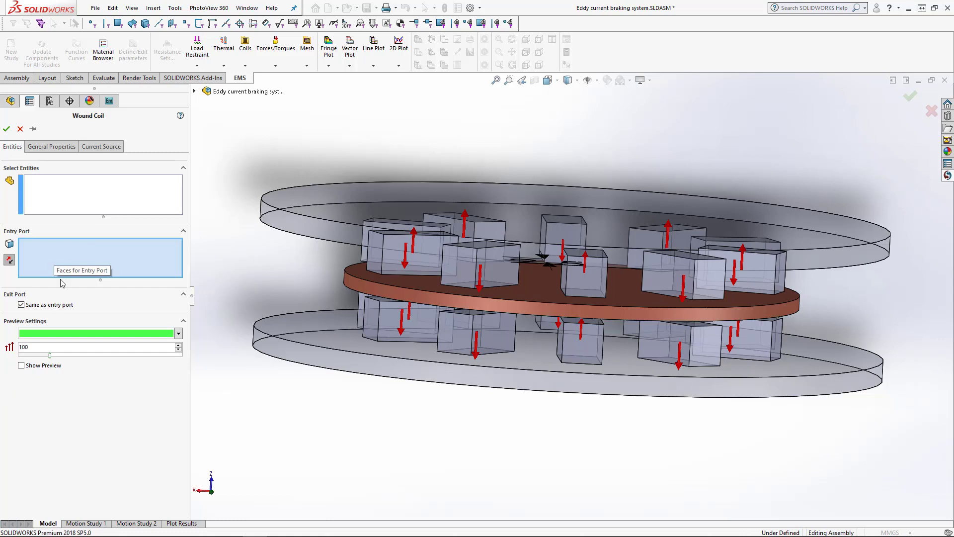
pyautogui.click(51, 146)
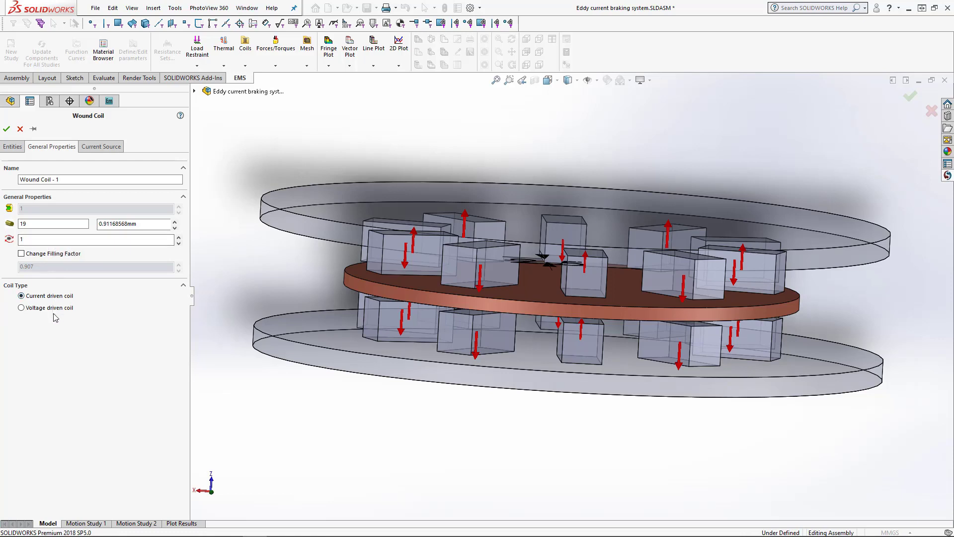
pyautogui.click(90, 150)
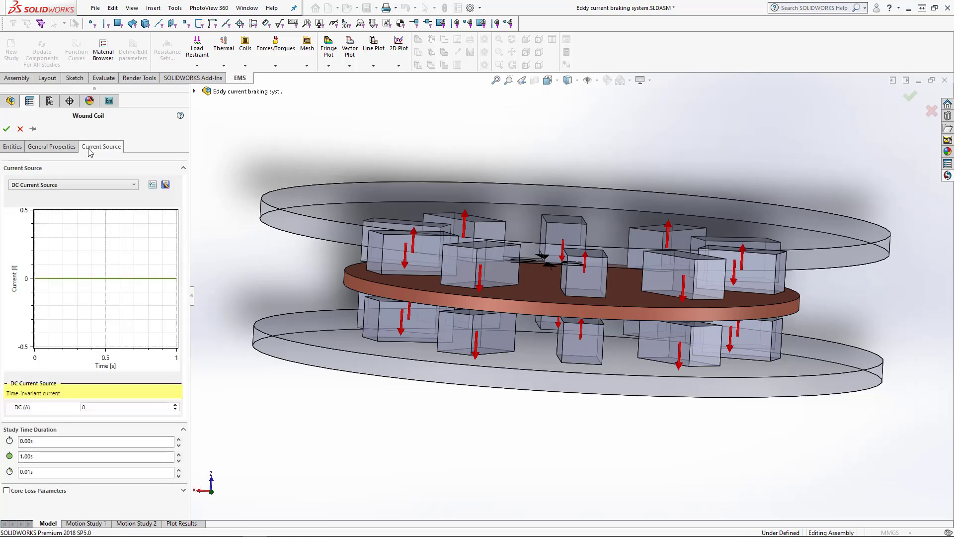
pyautogui.click(54, 186)
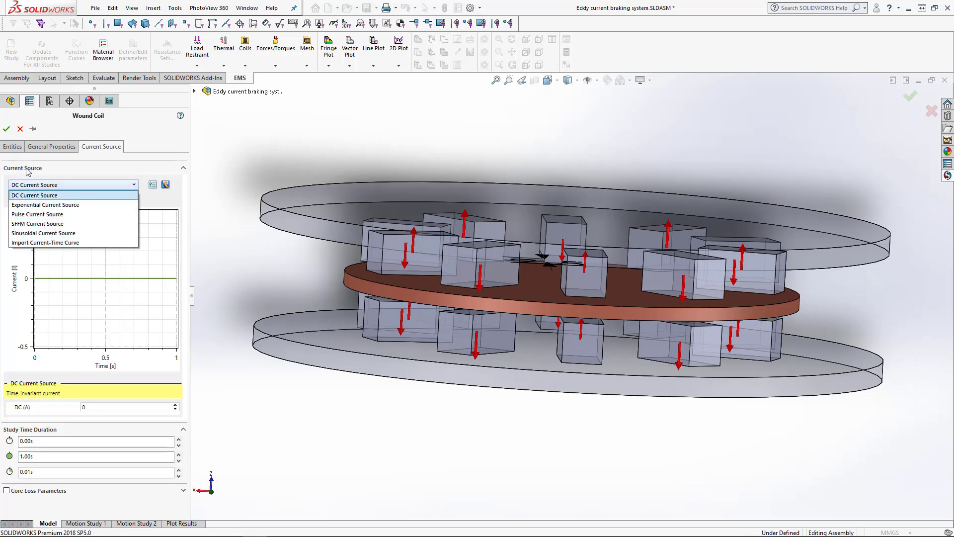
pyautogui.click(19, 130)
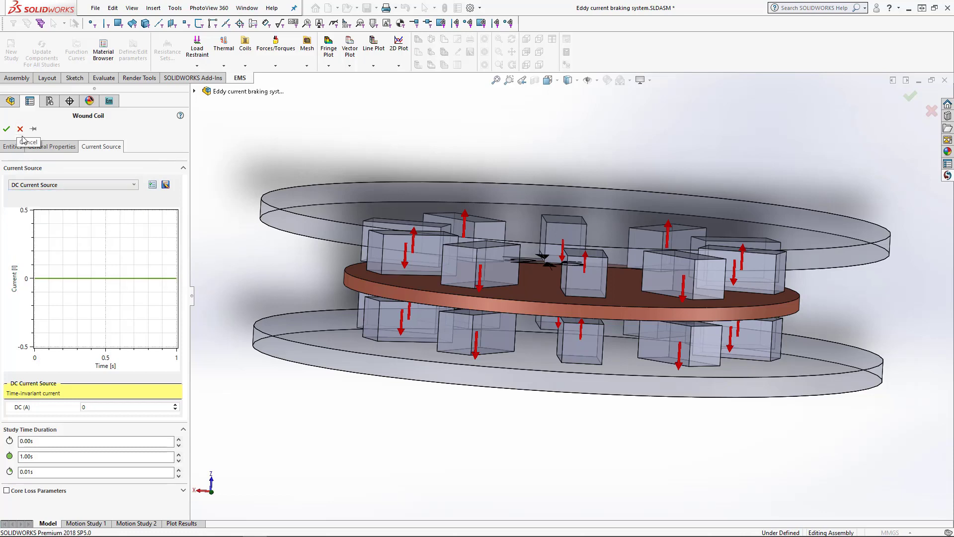
pyautogui.click(19, 130)
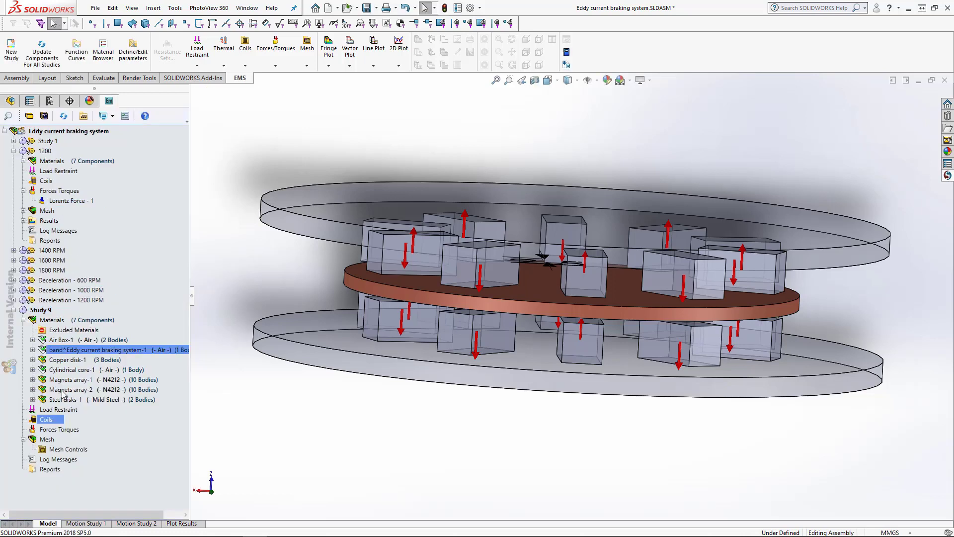
# - Examine the force and torque types and the mesh creation and mesh control options of Study 9, without applying any
pyautogui.keyDown('ctrl'); pyautogui.click(56, 430); pyautogui.keyUp('ctrl')
pyautogui.click(55, 430)
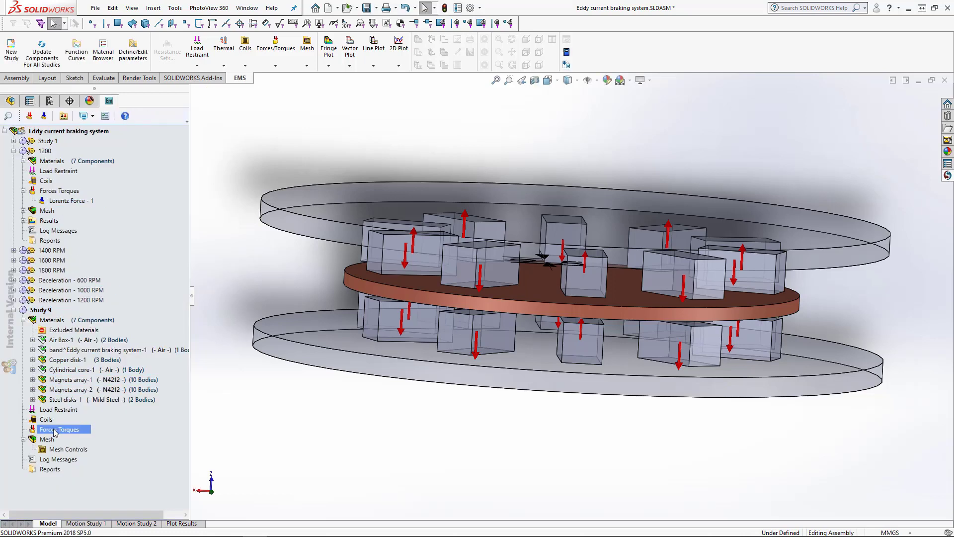
pyautogui.rightClick(56, 431)
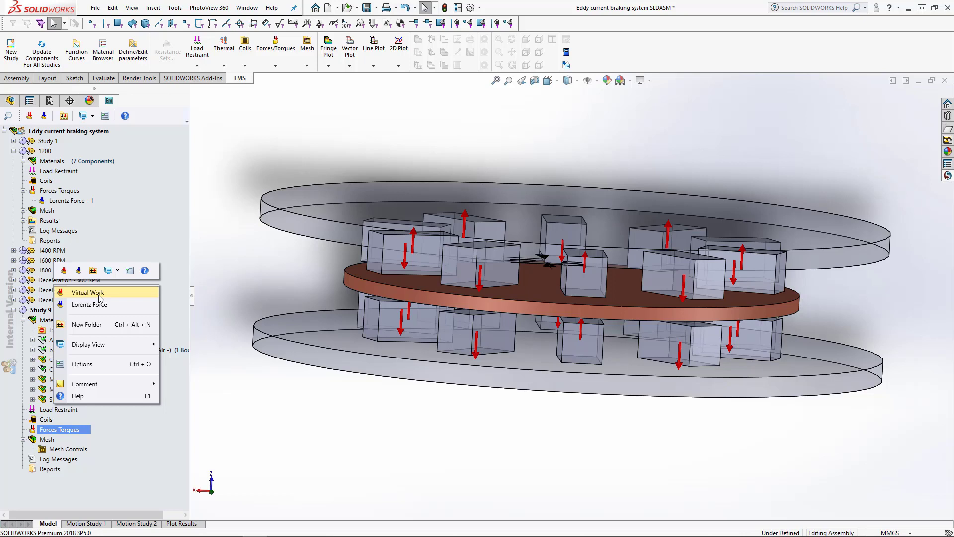
pyautogui.click(218, 284)
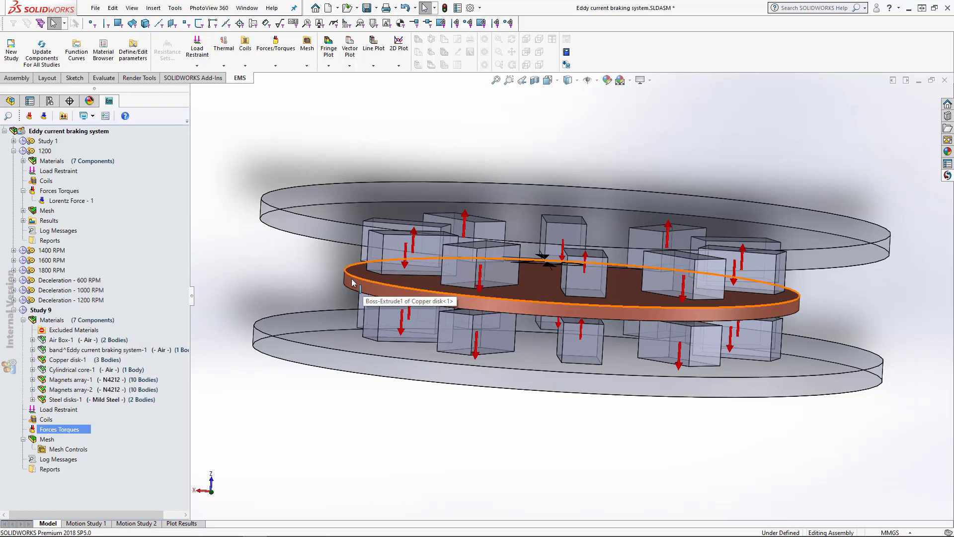
pyautogui.rightClick(47, 439)
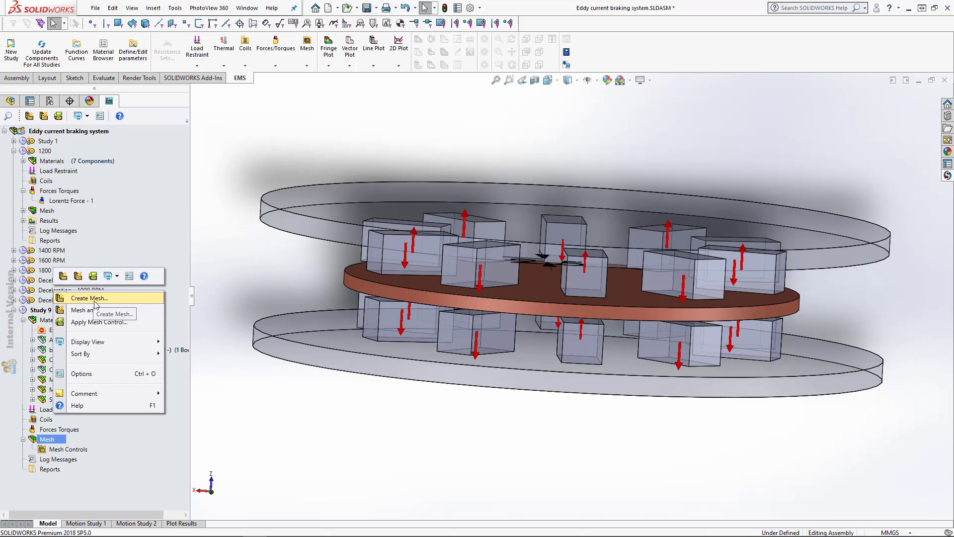
pyautogui.click(87, 301)
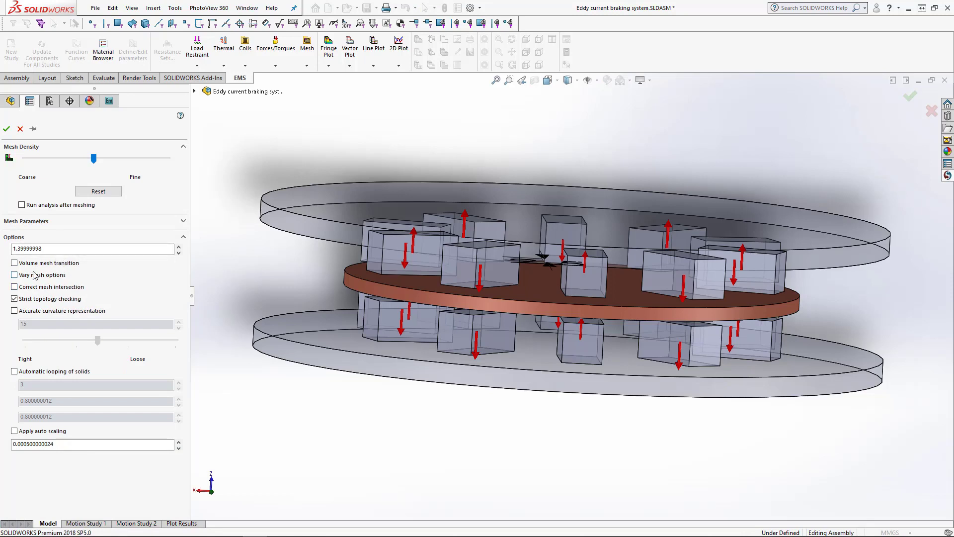
pyautogui.click(20, 129)
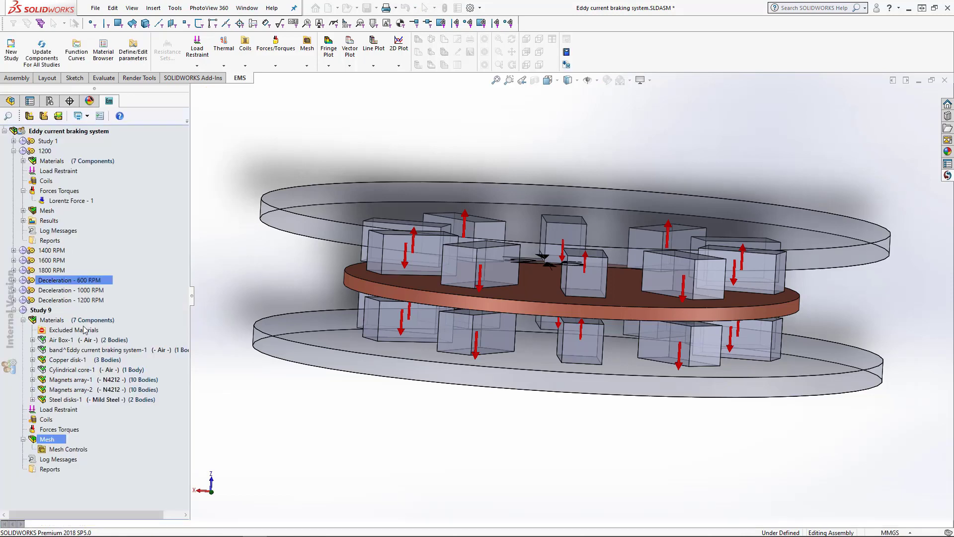
pyautogui.rightClick(52, 440)
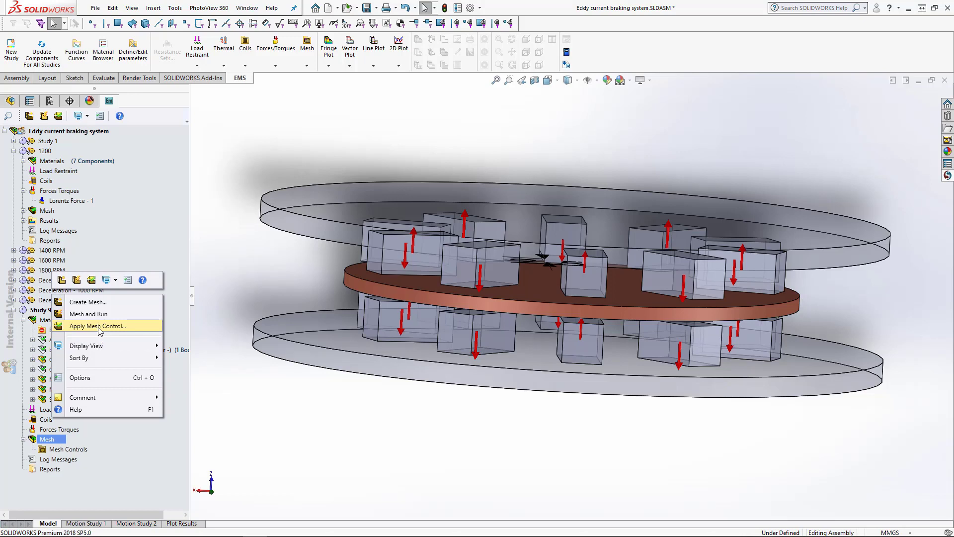
# - Review the adaptive meshing options in the settings of a new EMS study, and leave without creating the study
pyautogui.rightClick(80, 133)
pyautogui.click(112, 134)
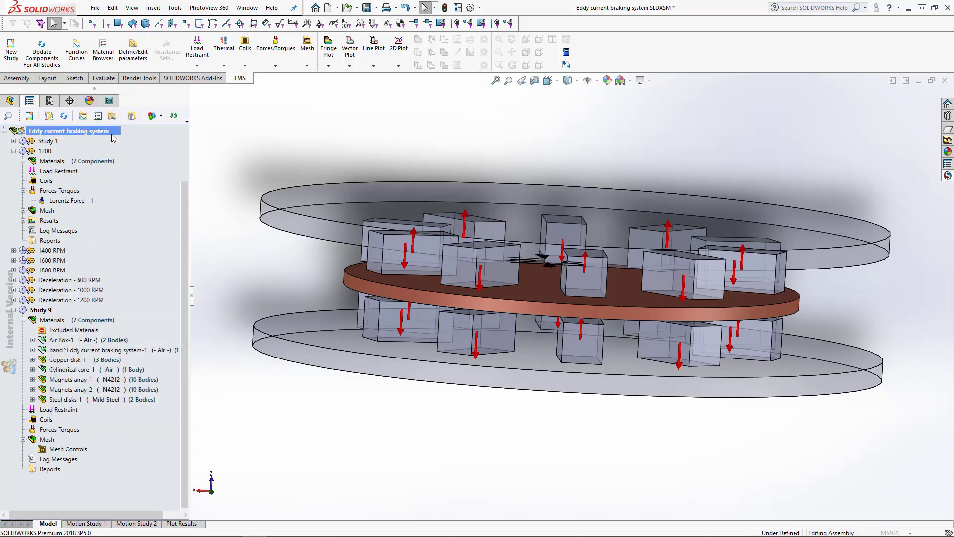
pyautogui.click(124, 159)
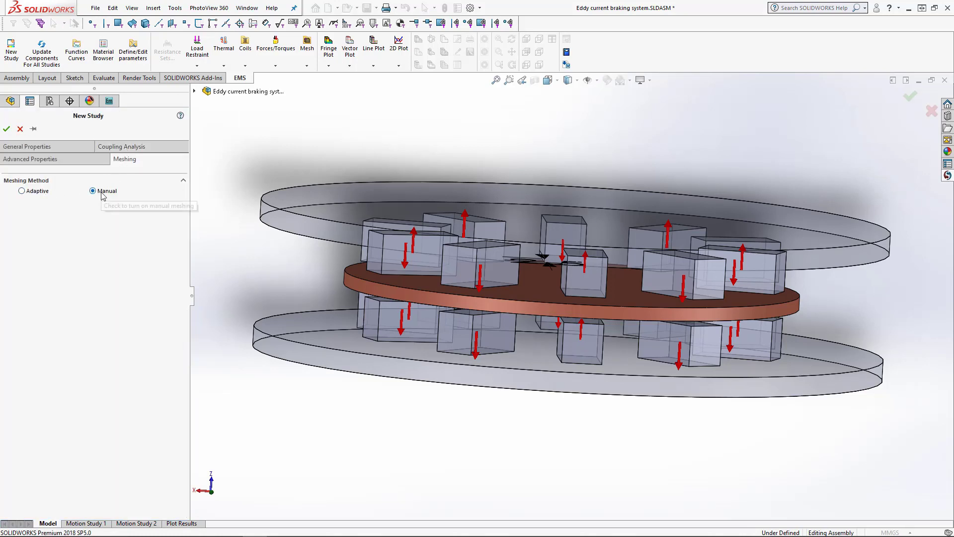
pyautogui.click(29, 195)
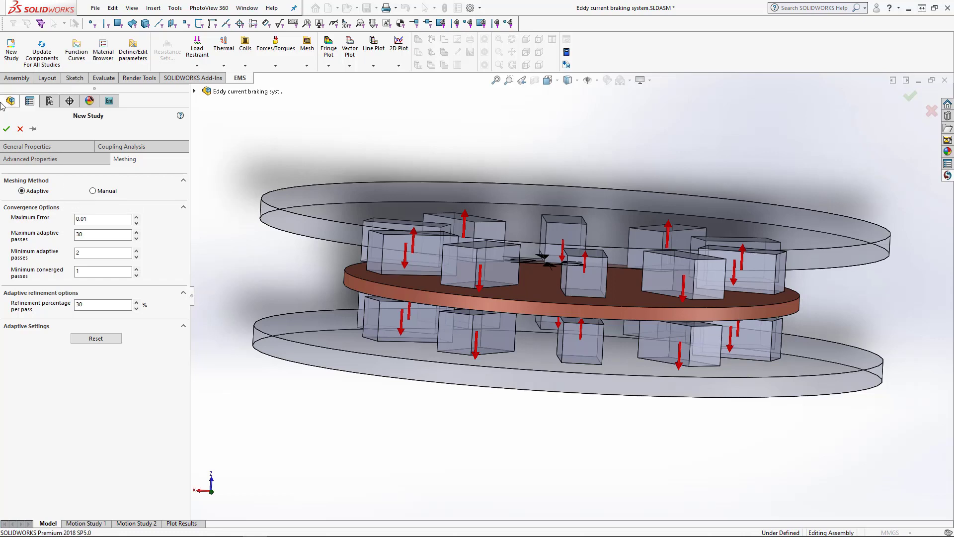
pyautogui.click(7, 128)
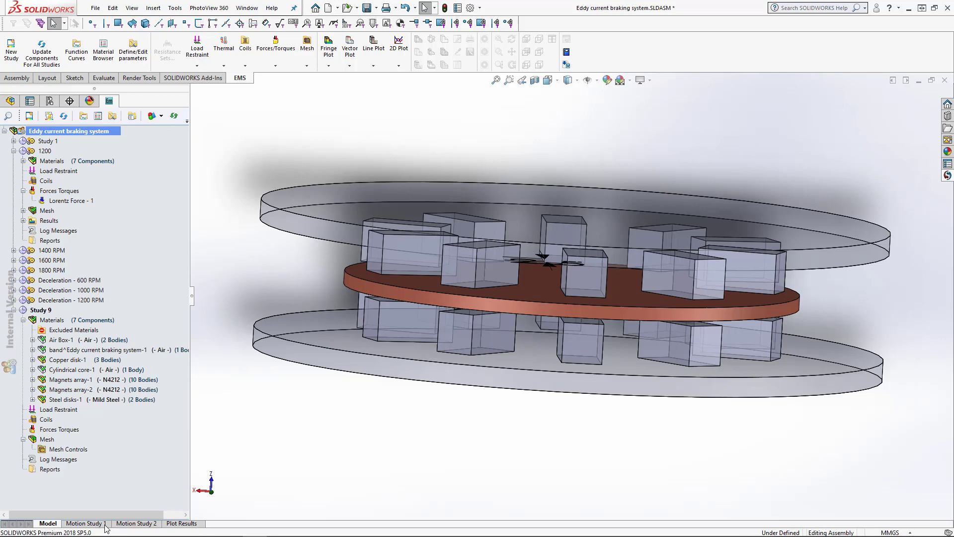
# - Look at the two existing motion studies, create a new motion study and set its type to Motion Analysis
pyautogui.click(135, 523)
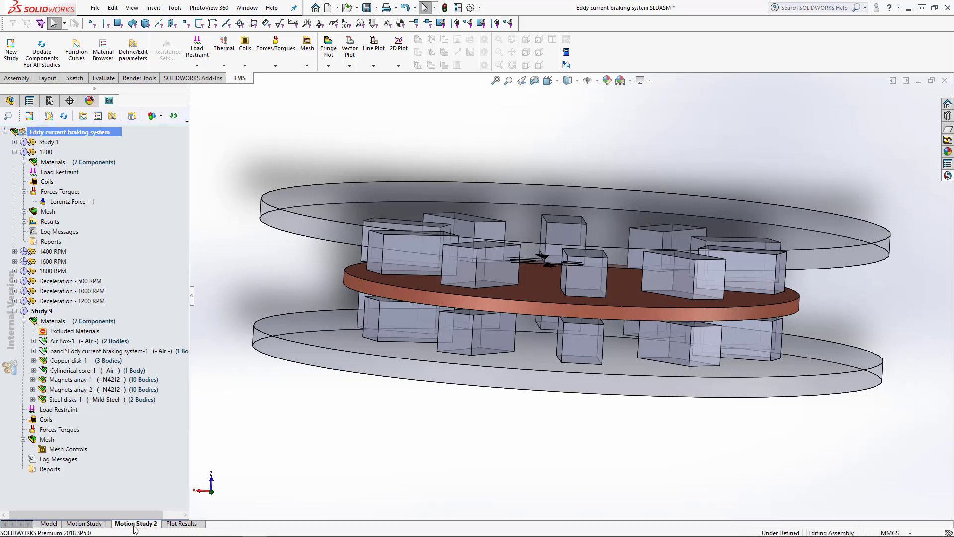
pyautogui.rightClick(133, 524)
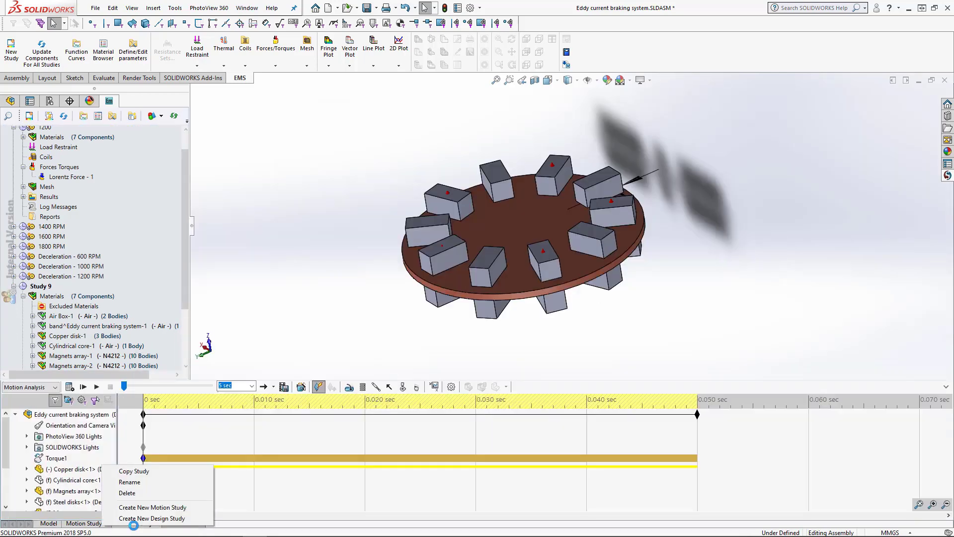
pyautogui.click(91, 523)
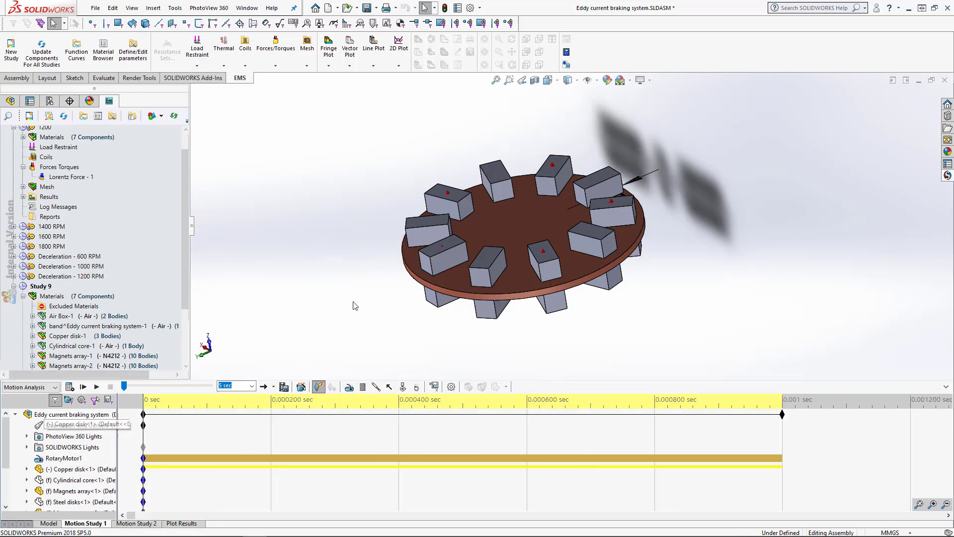
pyautogui.moveTo(355, 305); pyautogui.dragTo(427, 231, button='middle')
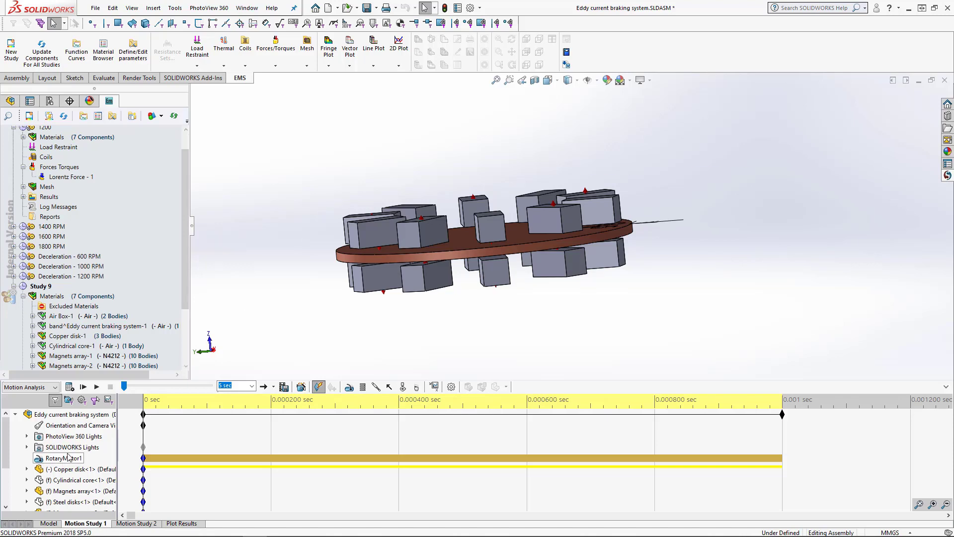
pyautogui.rightClick(100, 526)
pyautogui.click(120, 505)
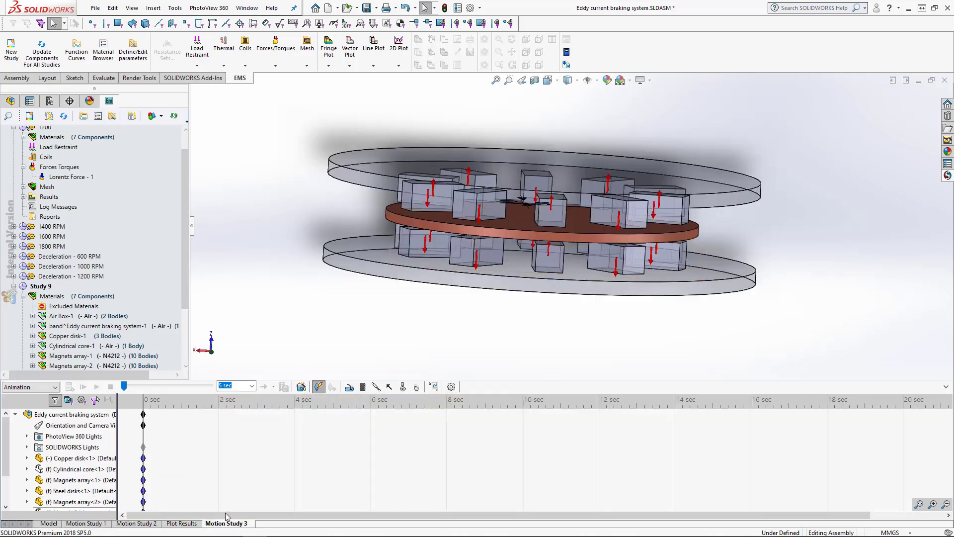
pyautogui.click(43, 393)
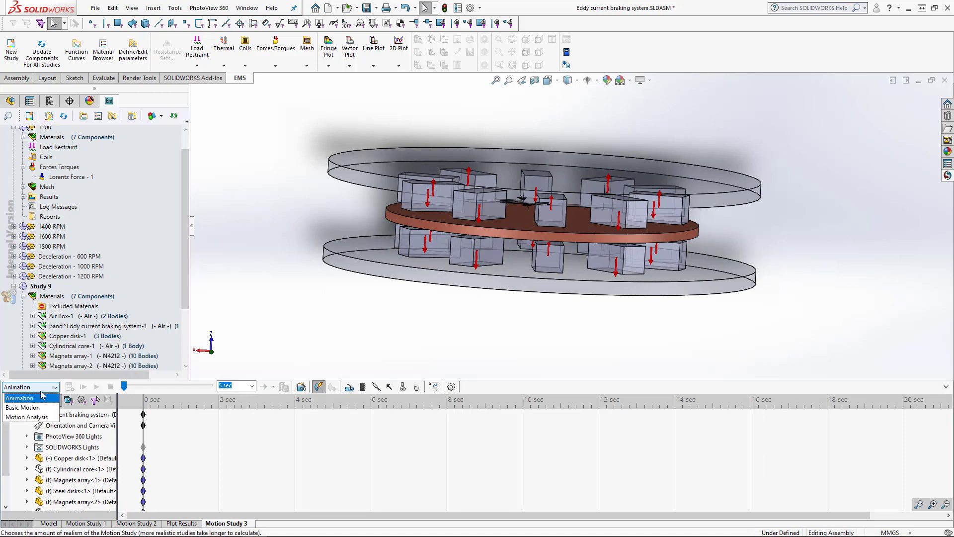
pyautogui.click(35, 417)
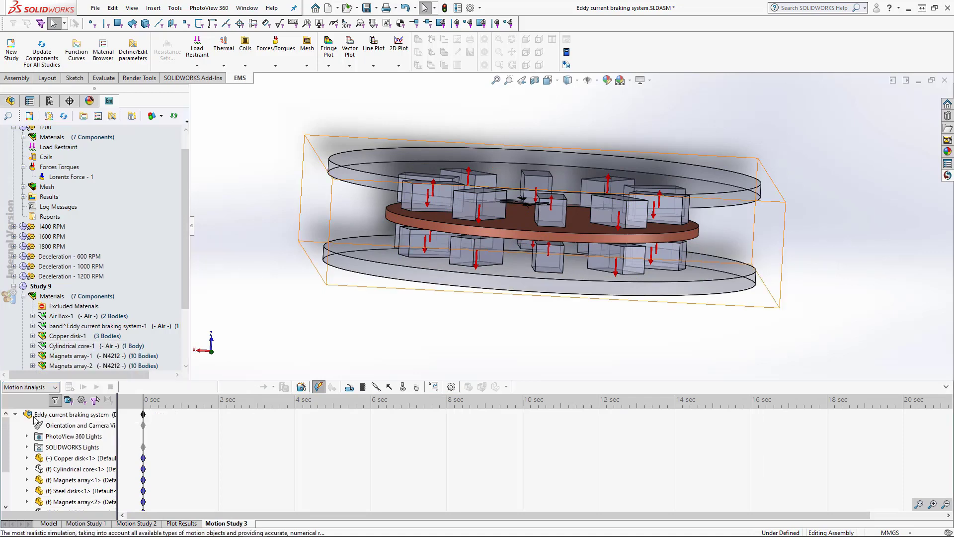
# - Start a rotary motor on the copper disk's outer cylindrical face, using the disk's upper circular edge as the motor direction
pyautogui.click(349, 387)
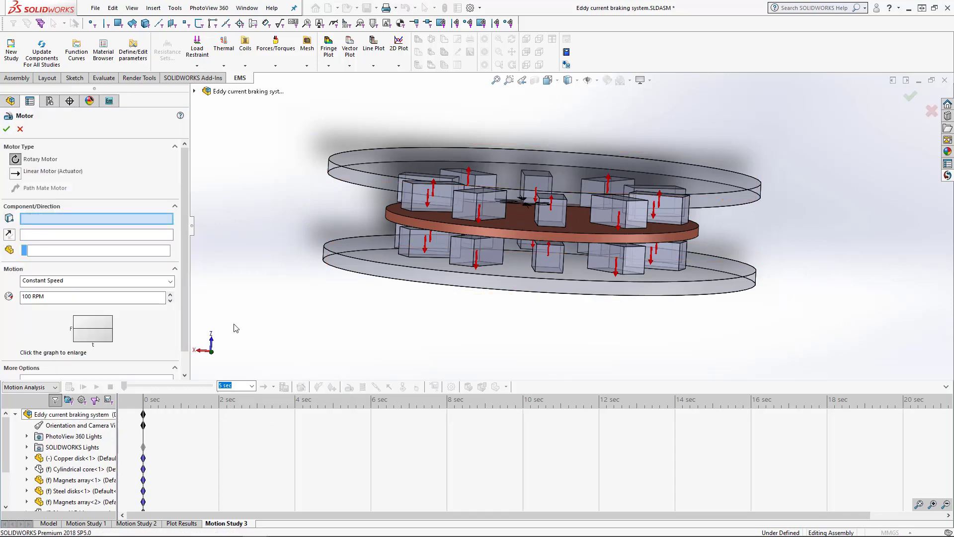
pyautogui.click(406, 222)
pyautogui.moveTo(406, 222); pyautogui.dragTo(390, 404, button='middle')
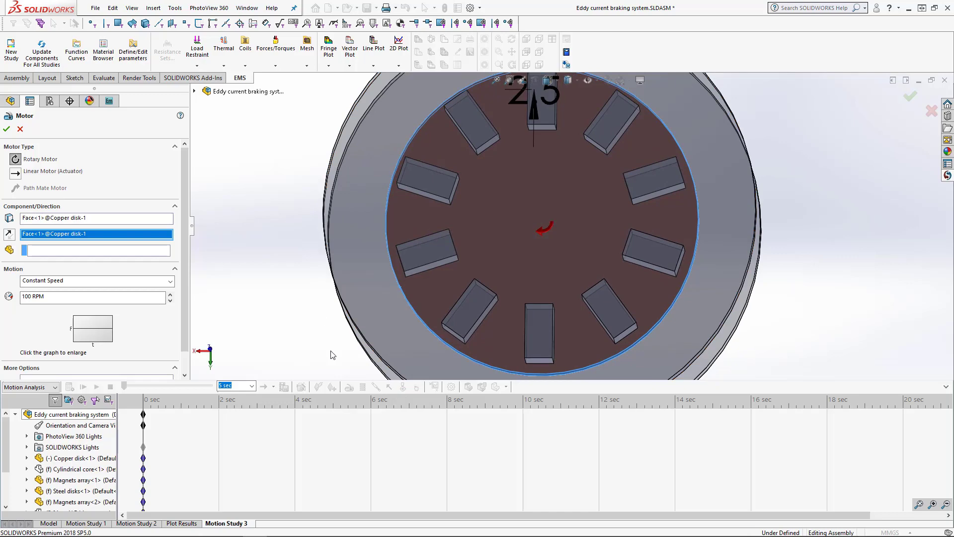
pyautogui.moveTo(331, 358); pyautogui.dragTo(386, 203, button='middle')
pyautogui.scroll(3, 379, 268)
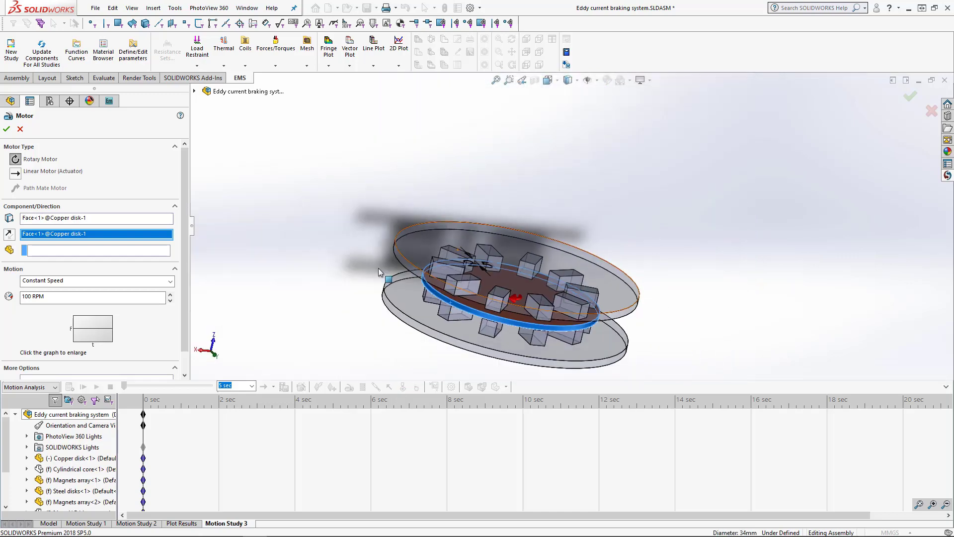
pyautogui.scroll(-4, 436, 306)
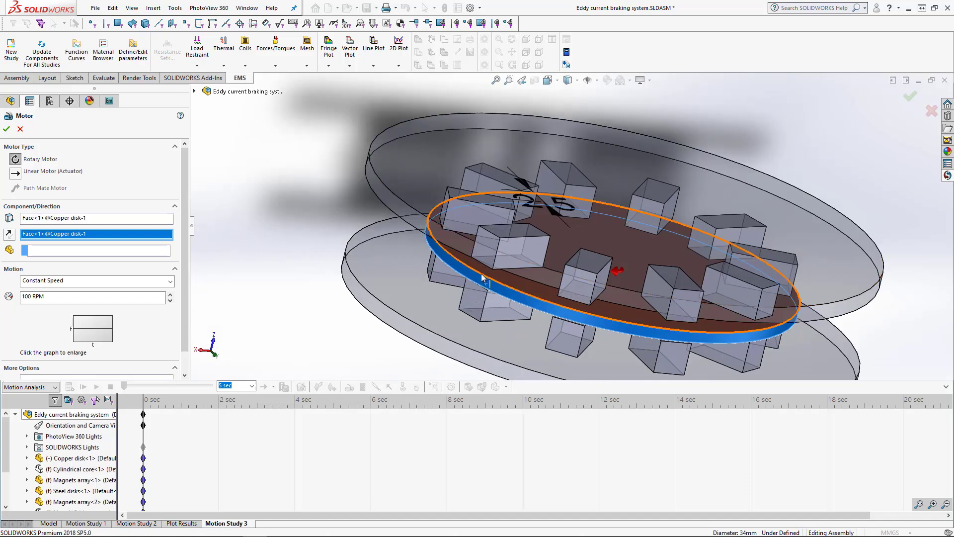
pyautogui.click(484, 281)
pyautogui.moveTo(381, 298); pyautogui.dragTo(366, 392, button='middle')
pyautogui.scroll(1, 405, 297)
pyautogui.moveTo(411, 287); pyautogui.dragTo(399, 327, button='middle')
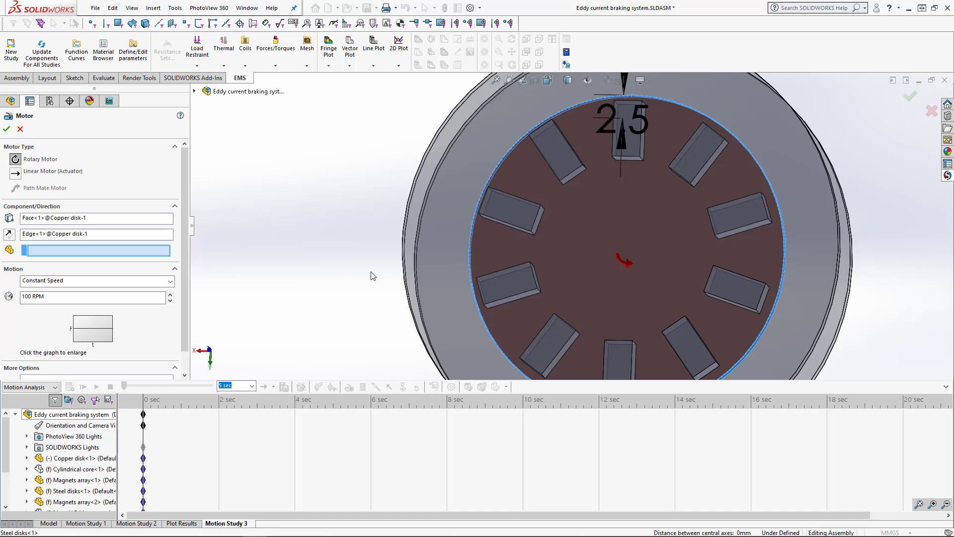
# - Define the motor's motion by data points, using displacement in degrees against time with linear interpolation
pyautogui.click(30, 302)
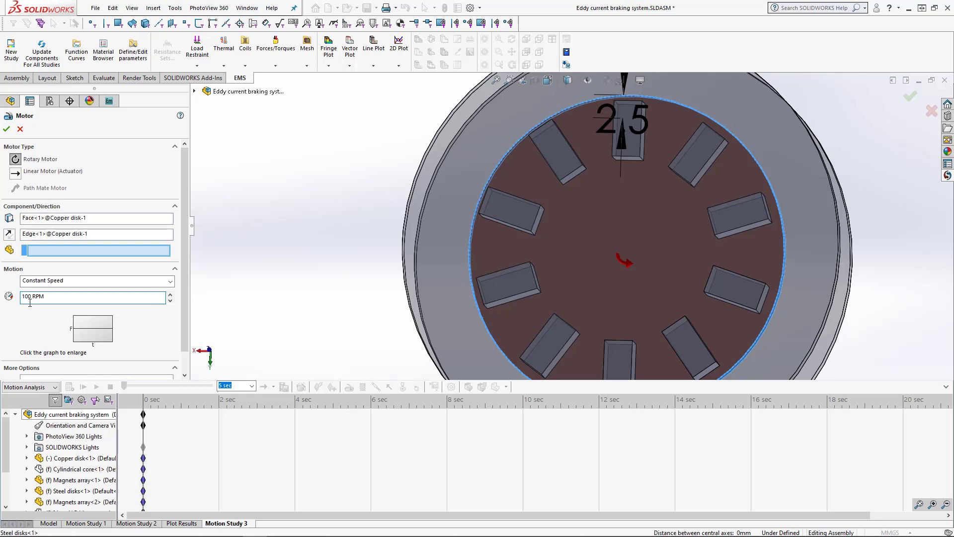
pyautogui.click(53, 283)
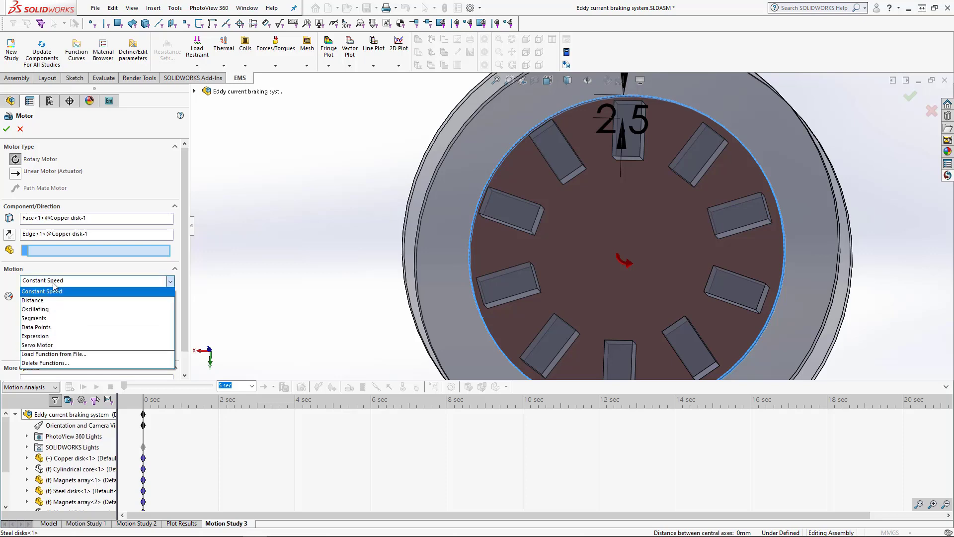
pyautogui.click(49, 328)
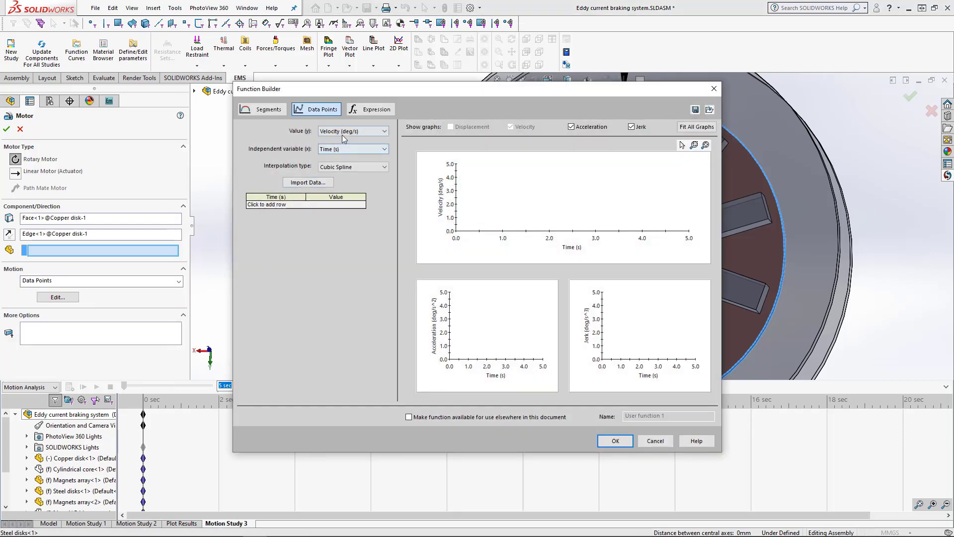
pyautogui.click(343, 132)
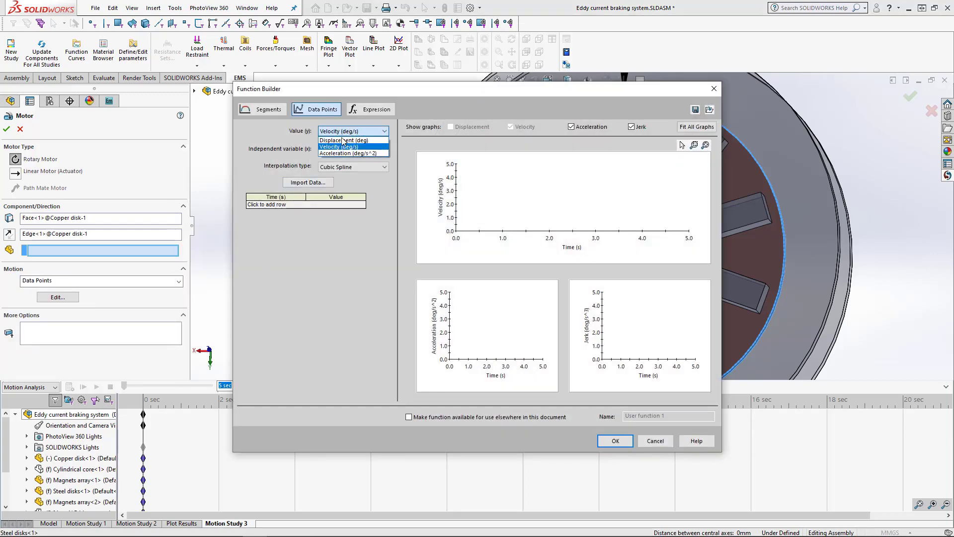
pyautogui.click(338, 137)
pyautogui.click(347, 168)
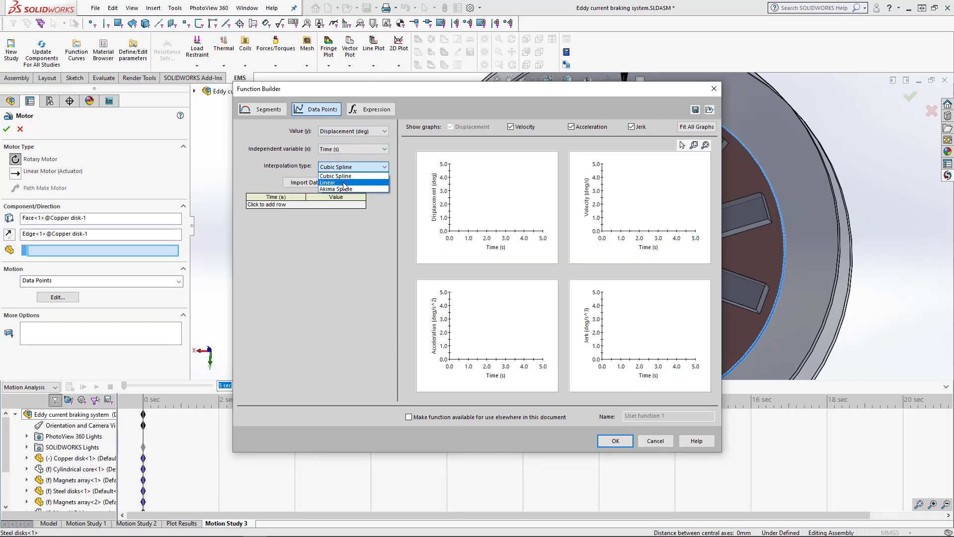
pyautogui.click(347, 175)
# - Add the data points 0 s at 0 deg and 1 s at 6000 deg, and accept the function and the motor
pyautogui.click(285, 205)
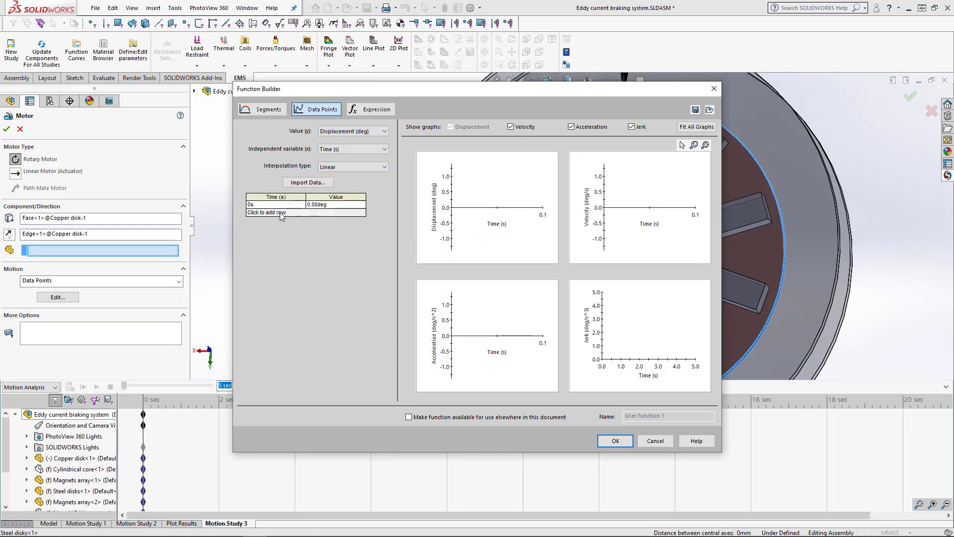
pyautogui.click(285, 212)
pyautogui.click(310, 213)
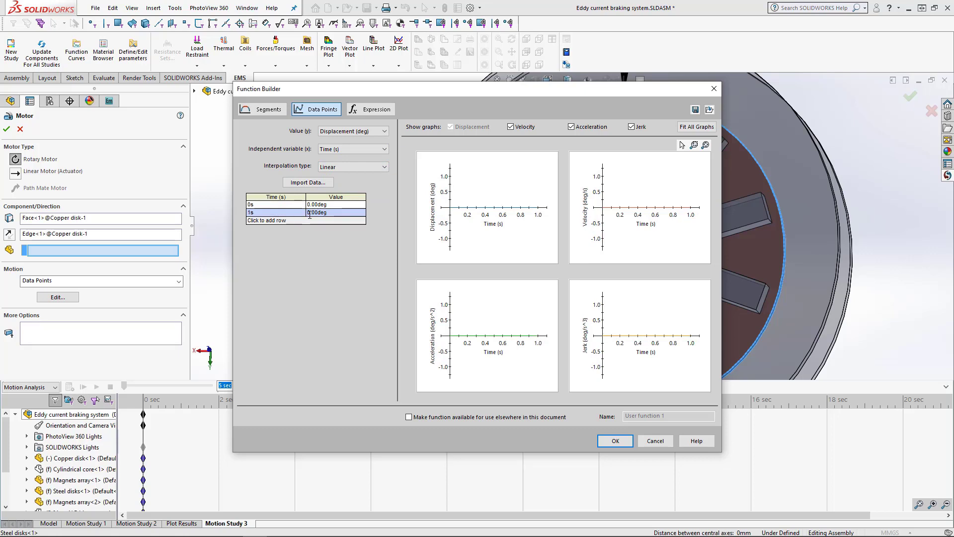
pyautogui.write('3')
pyautogui.press('BackSpace')
pyautogui.write('600')
pyautogui.click(610, 222)
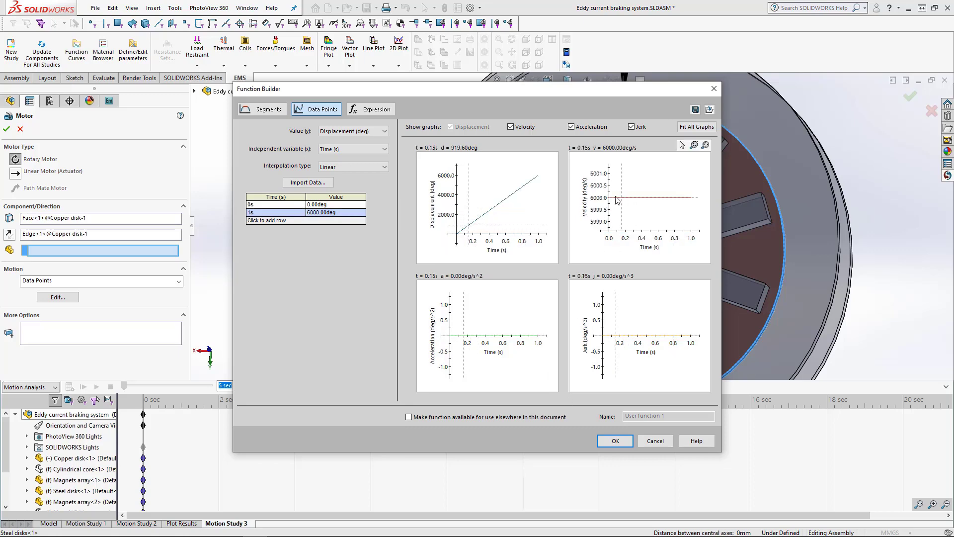
pyautogui.click(620, 445)
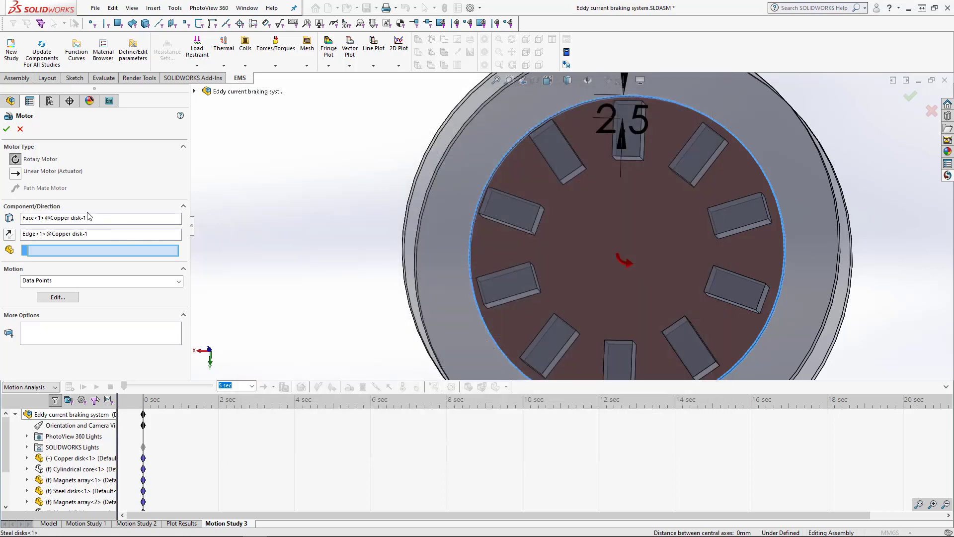
pyautogui.click(7, 129)
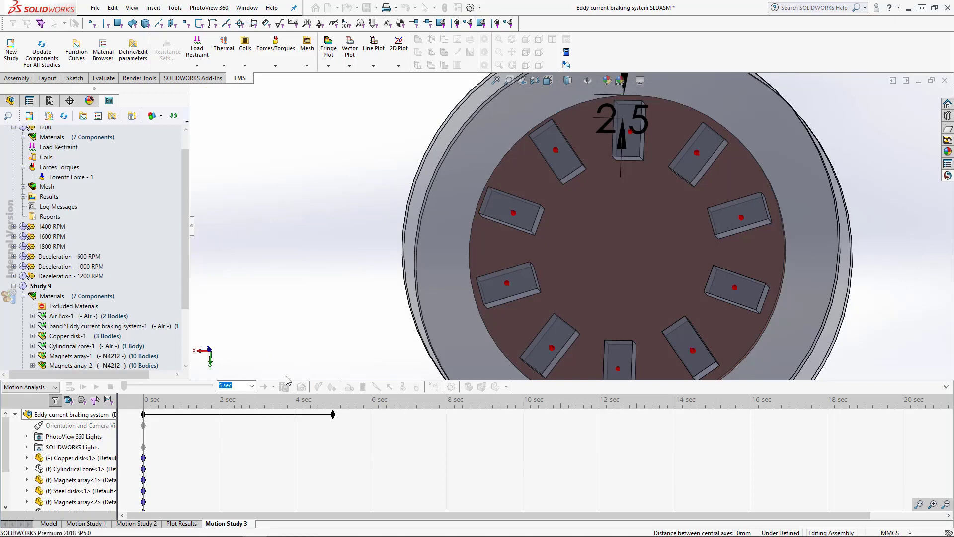
# - Set the end key point of the motion study to 20 ms and fit the timeline to that duration
pyautogui.rightClick(333, 416)
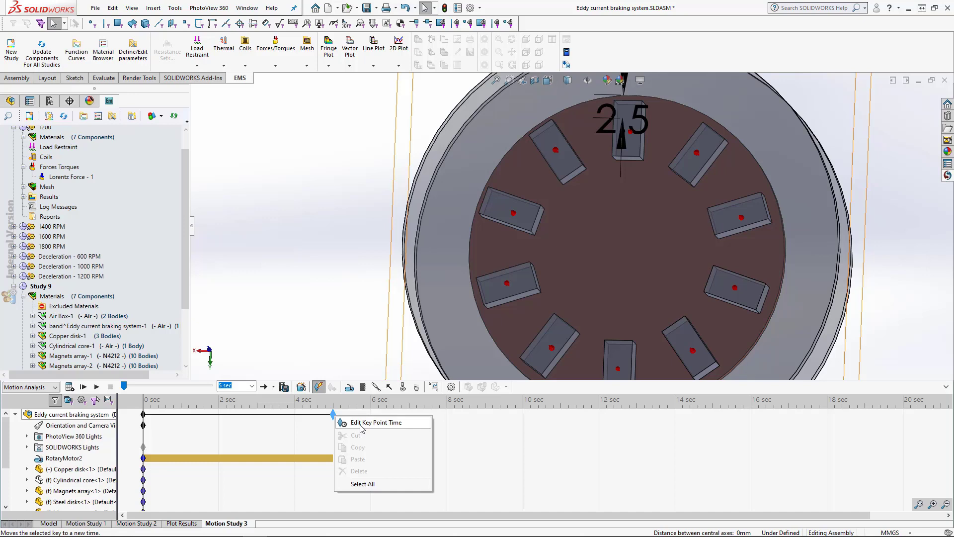
pyautogui.click(360, 423)
pyautogui.write('20')
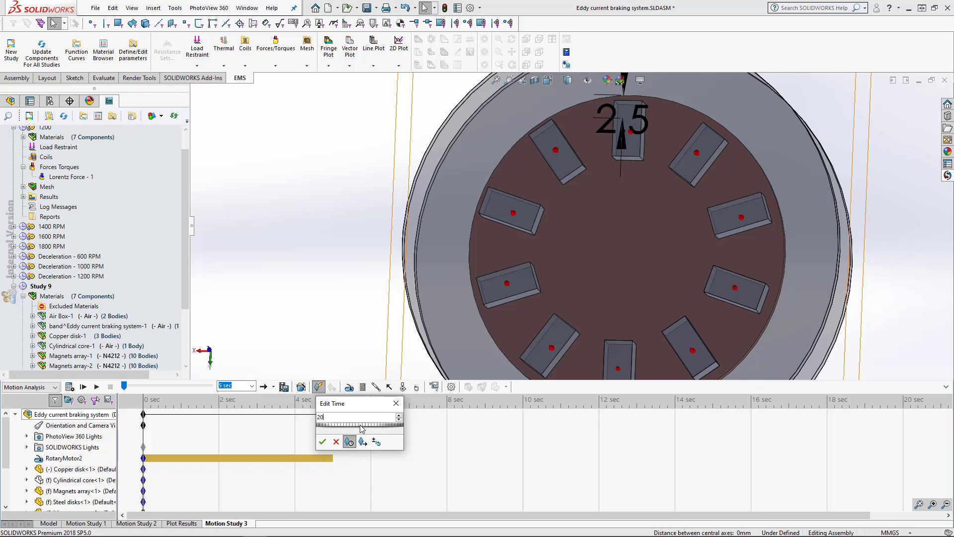
pyautogui.press('Return')
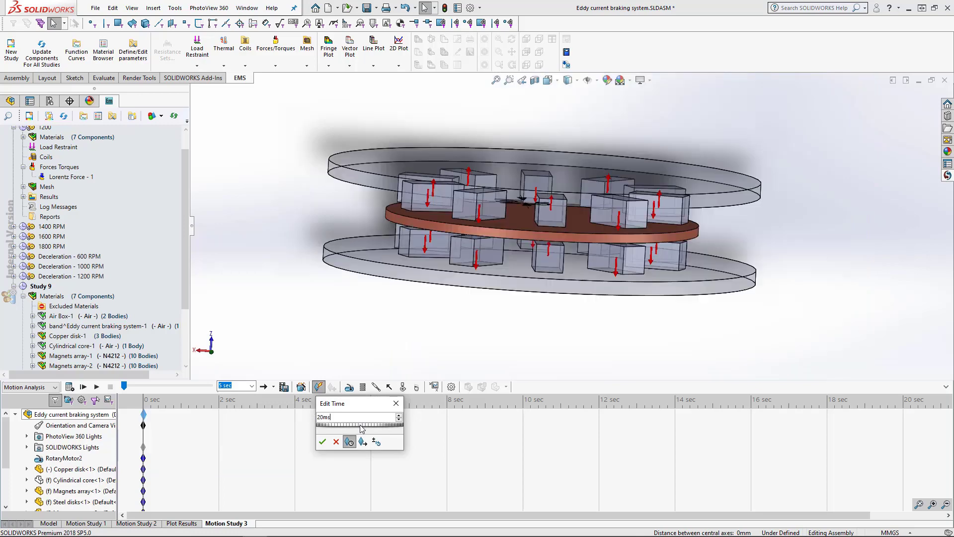
pyautogui.click(917, 503)
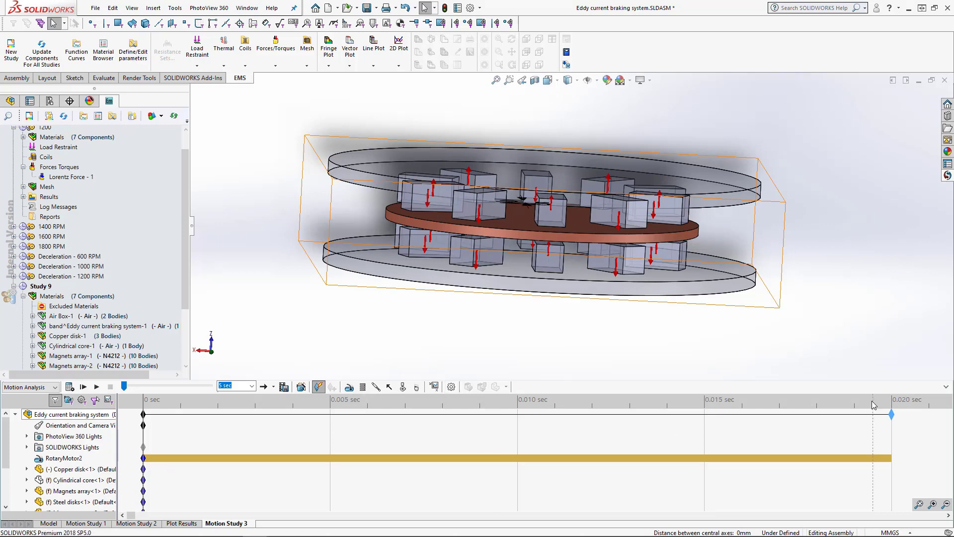
# - Set the Motion Analysis frame rate of the study to 1000 frames per second
pyautogui.click(451, 387)
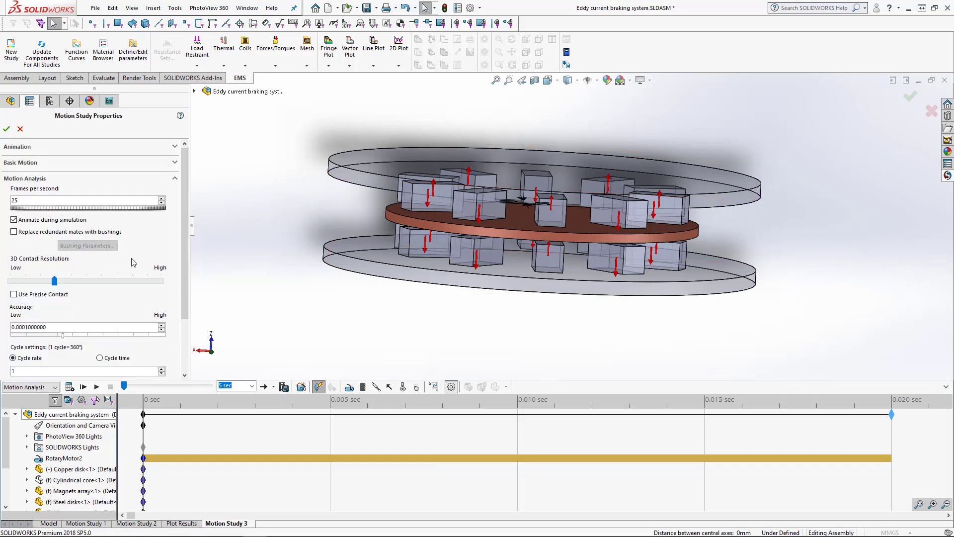
pyautogui.doubleClick(33, 202)
pyautogui.write('1000')
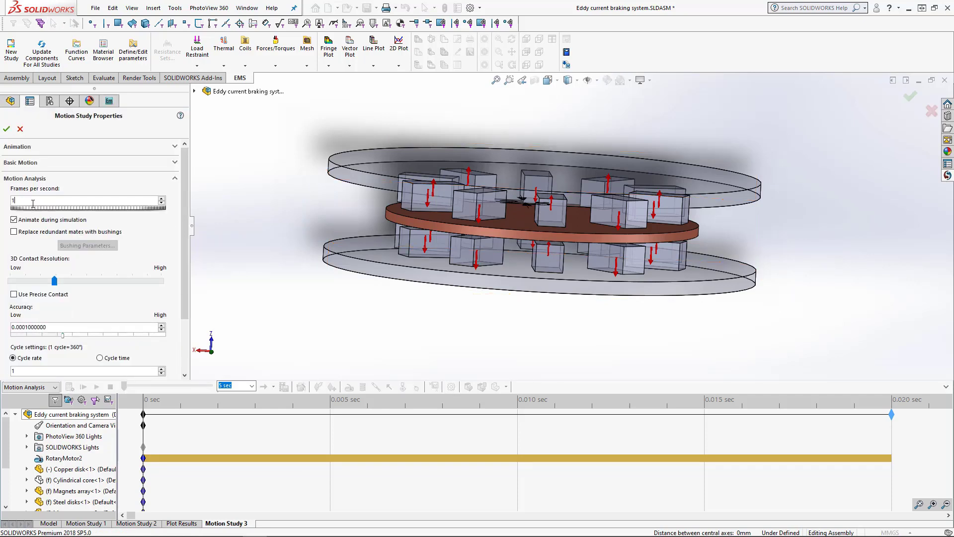
pyautogui.click(7, 129)
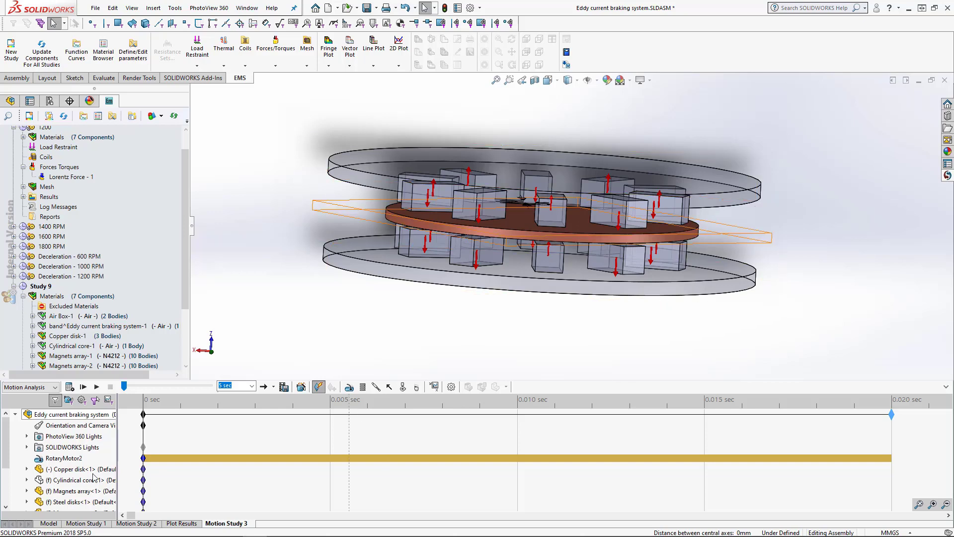
# - Create another new motion study and set its type to Motion Analysis
pyautogui.moveTo(6, 437)
pyautogui.mouseDown()
pyautogui.moveTo(8, 455)
pyautogui.moveTo(11, 427)
pyautogui.mouseUp()
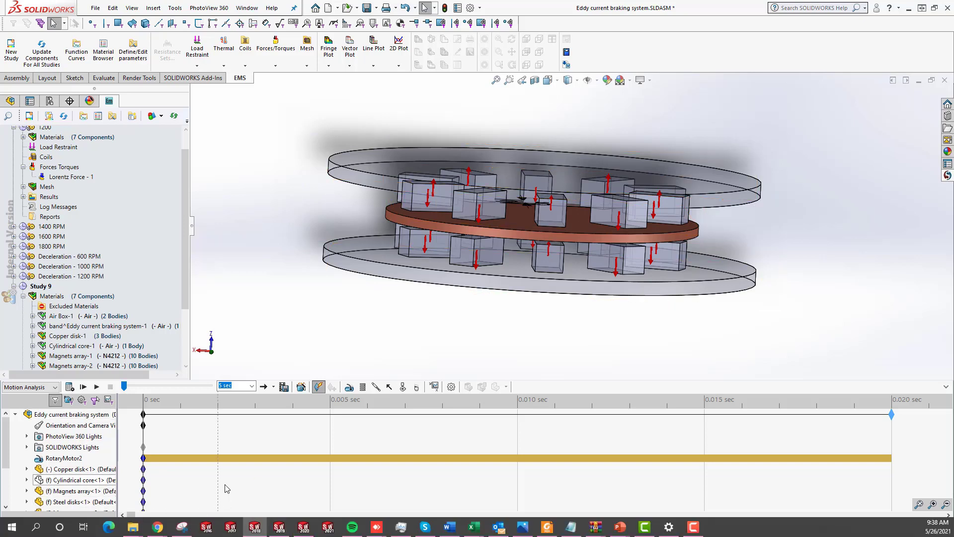
pyautogui.click(227, 511)
pyautogui.rightClick(230, 525)
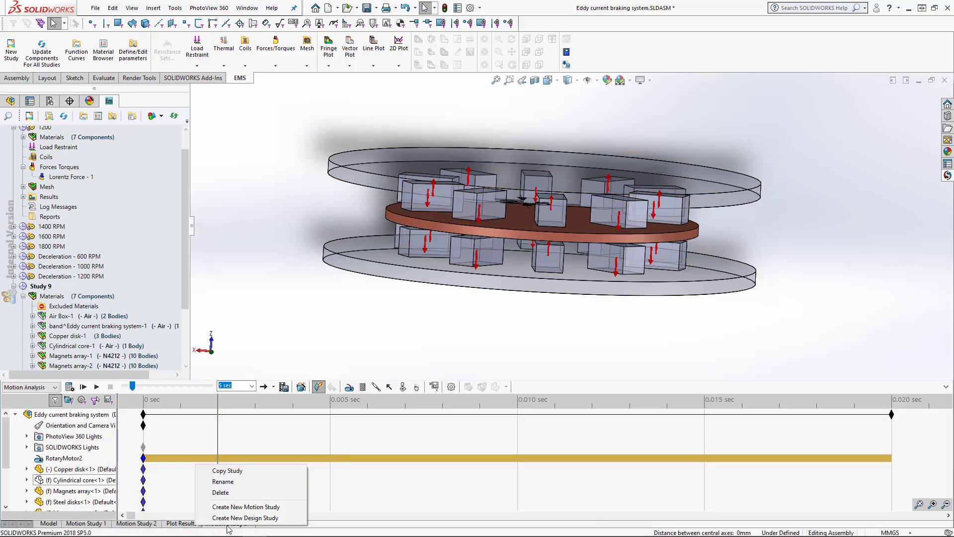
pyautogui.click(231, 507)
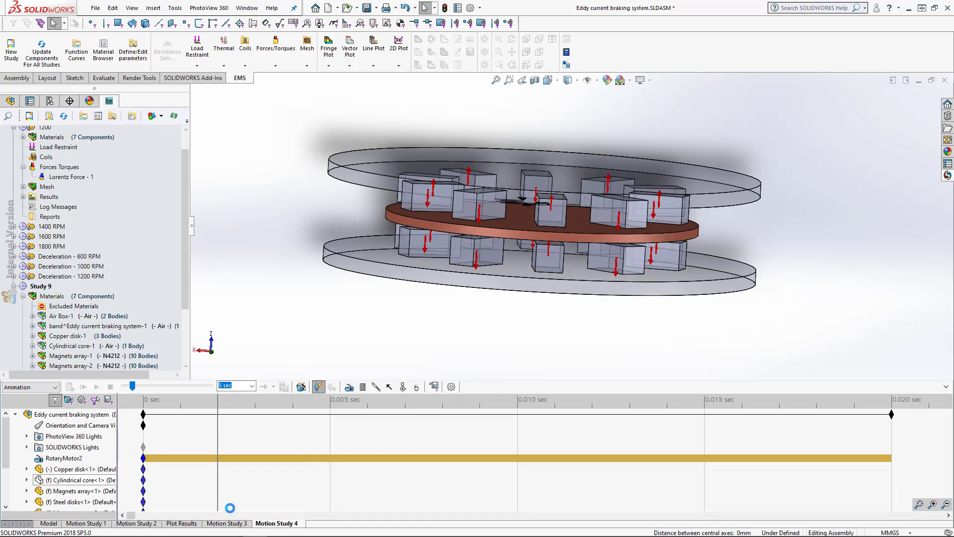
pyautogui.click(31, 387)
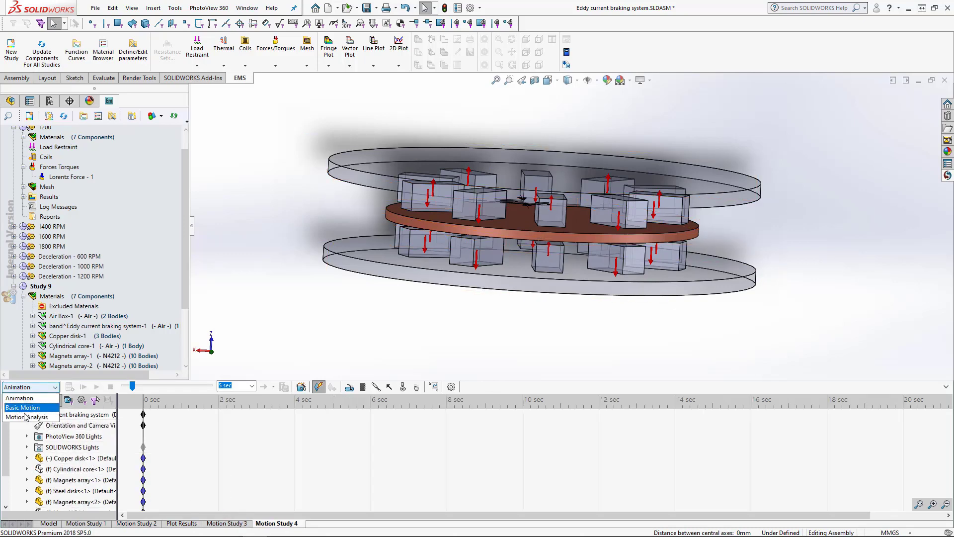
pyautogui.click(27, 417)
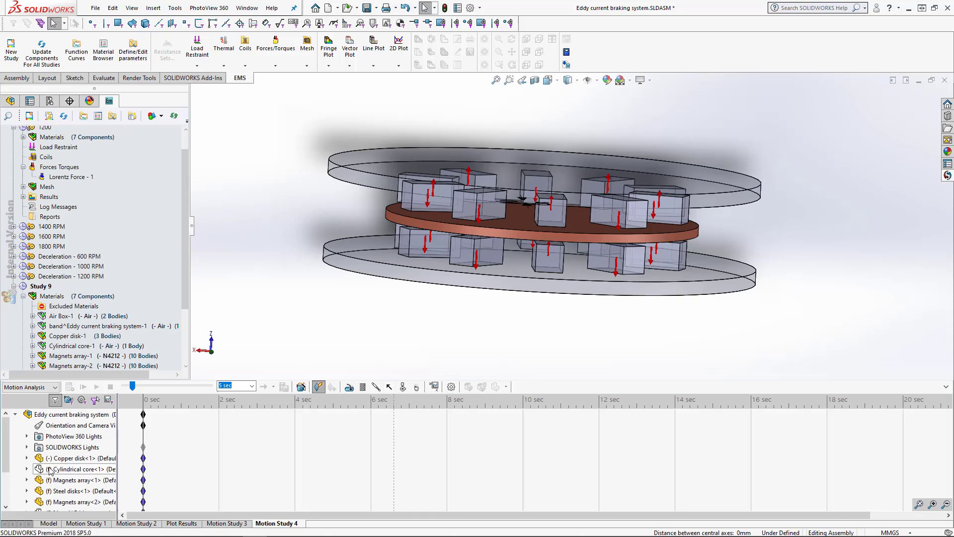
# - Give the copper disk an initial angular velocity of 1000 RPM about its outer cylindrical face, with the direction reversed
pyautogui.rightClick(78, 458)
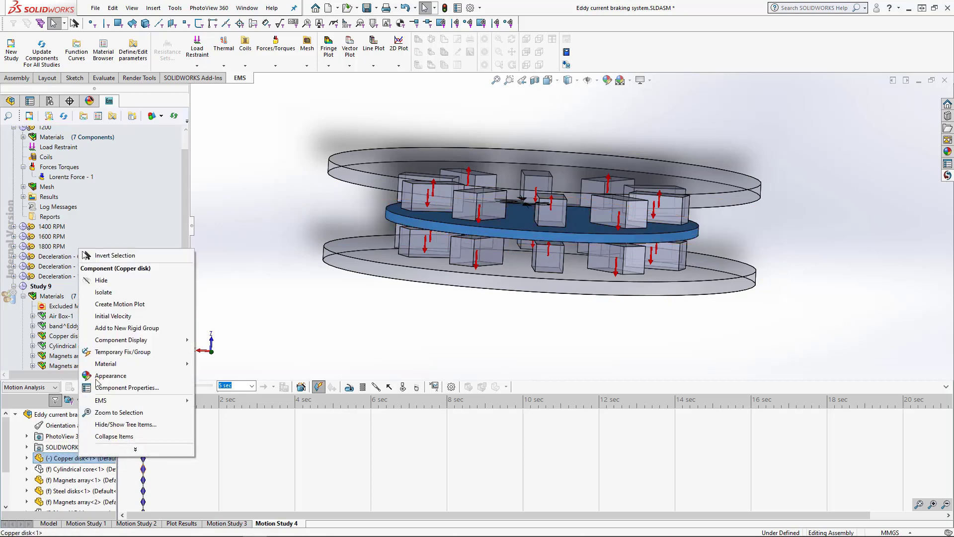
pyautogui.click(120, 319)
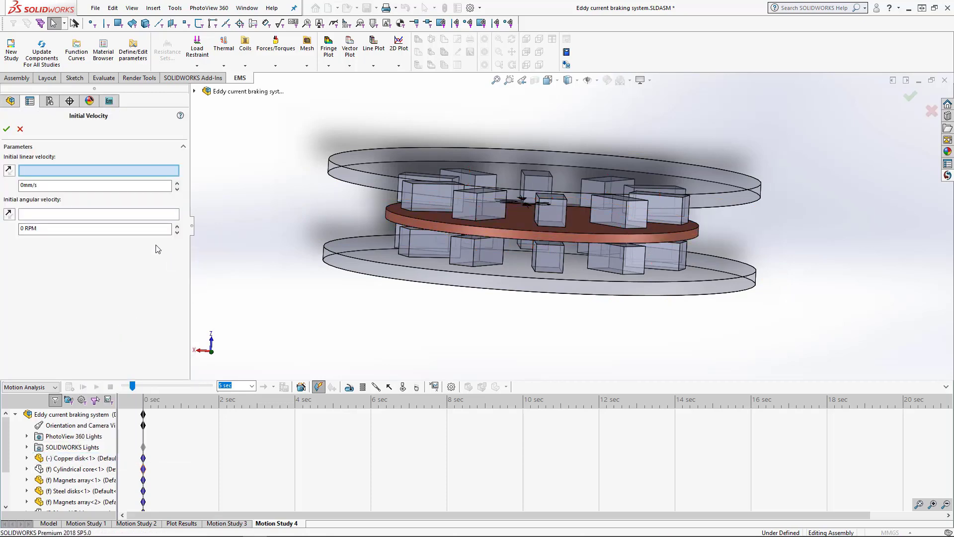
pyautogui.click(34, 217)
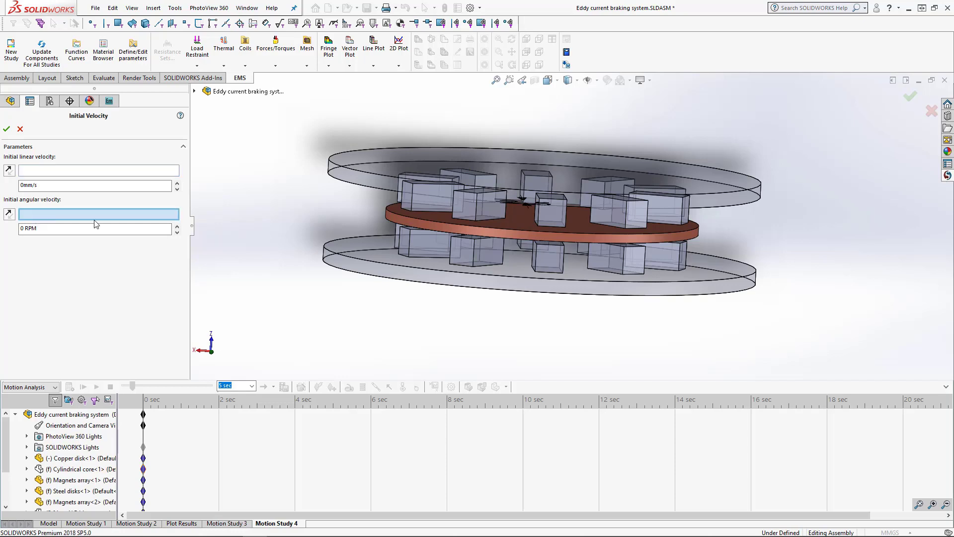
pyautogui.click(405, 224)
pyautogui.click(60, 229)
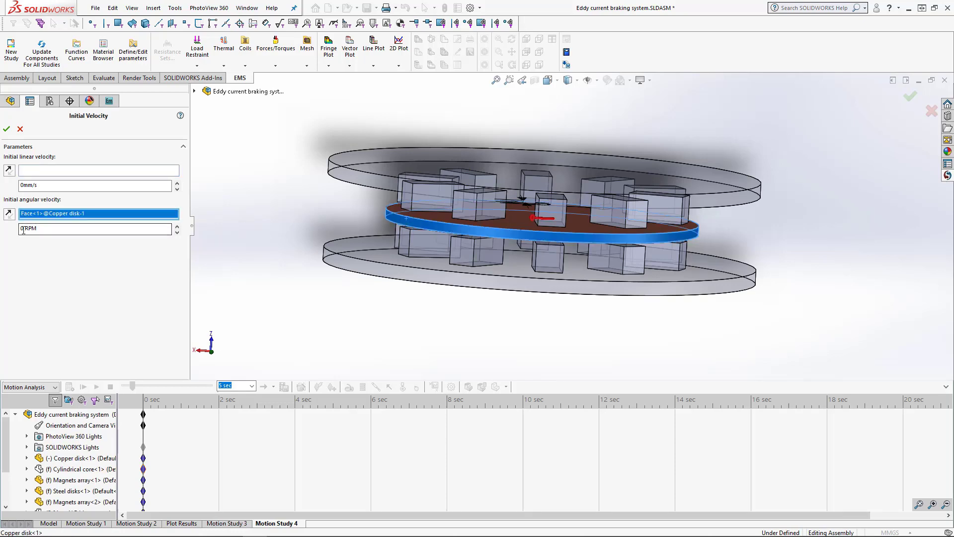
pyautogui.write('1000')
pyautogui.moveTo(349, 226); pyautogui.dragTo(292, 323, button='middle')
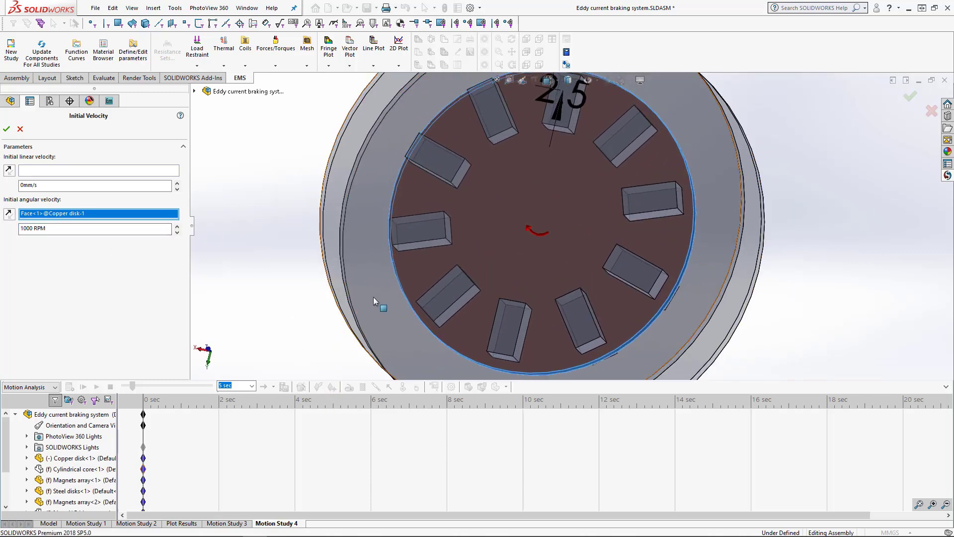
pyautogui.moveTo(374, 297)
pyautogui.mouseDown(button='middle')
pyautogui.moveTo(398, 281)
pyautogui.moveTo(388, 302)
pyautogui.mouseUp(button='middle')
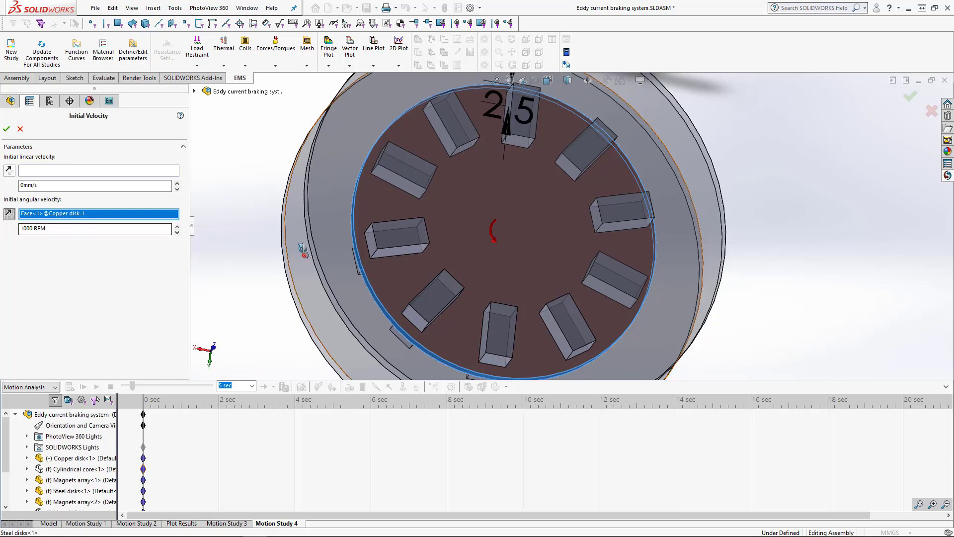
pyautogui.moveTo(298, 214); pyautogui.dragTo(304, 232, button='middle')
pyautogui.scroll(1, 304, 233)
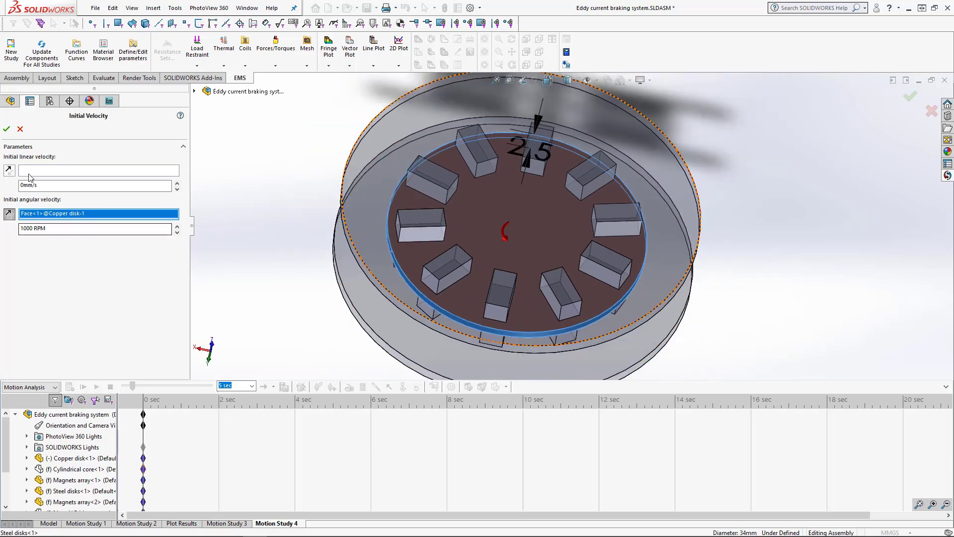
pyautogui.click(7, 130)
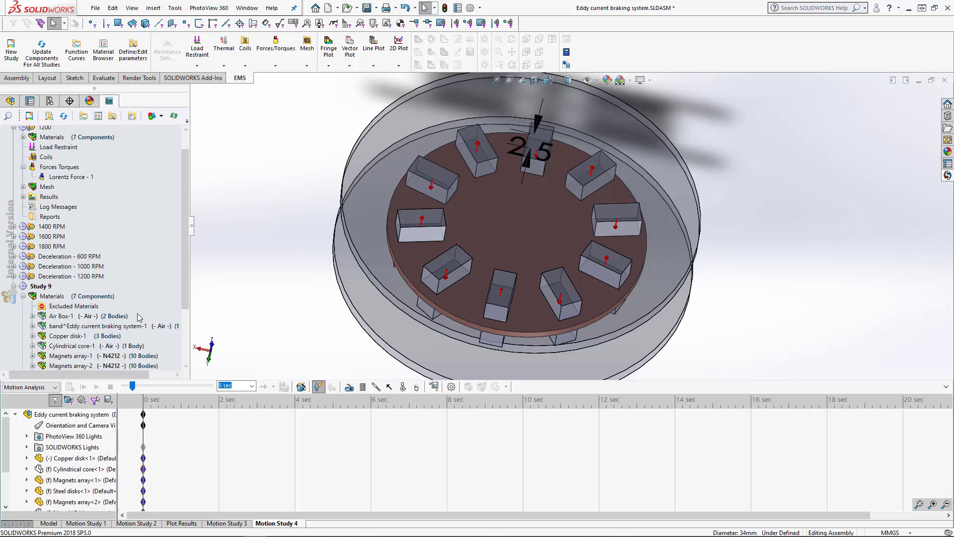
# - Apply a constant action-only torque of 0 N·mm to the copper disk's outer cylindrical face, with its circular edge as the direction
pyautogui.click(391, 387)
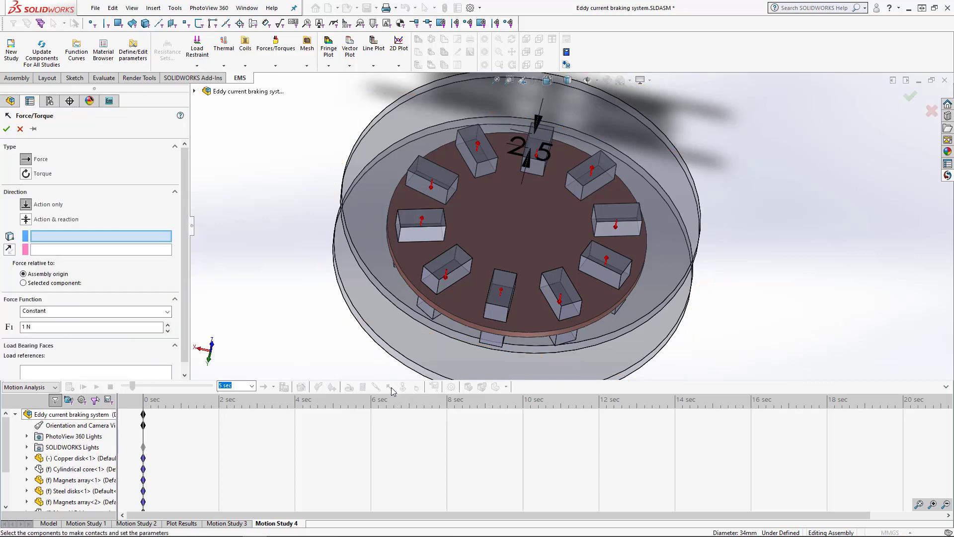
pyautogui.click(26, 173)
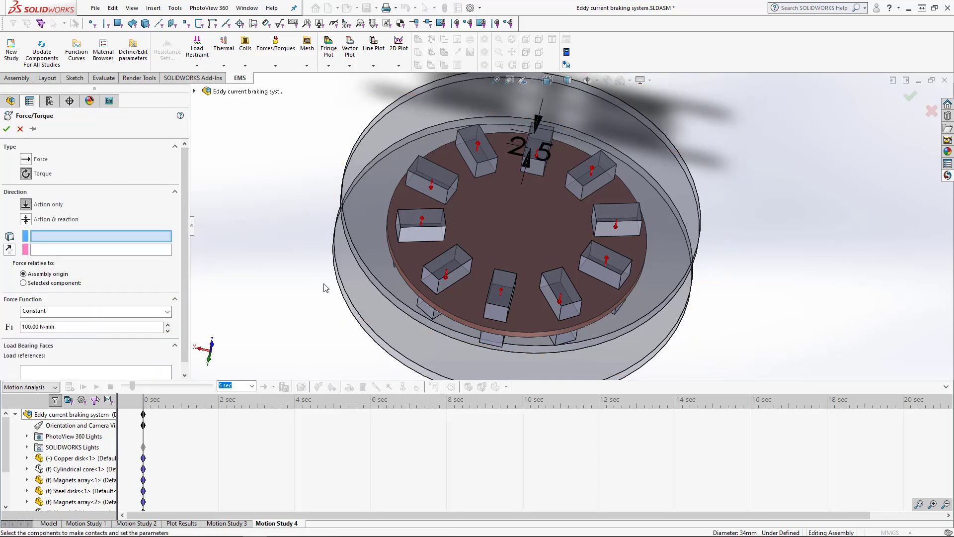
pyautogui.moveTo(325, 287); pyautogui.dragTo(450, 225, button='middle')
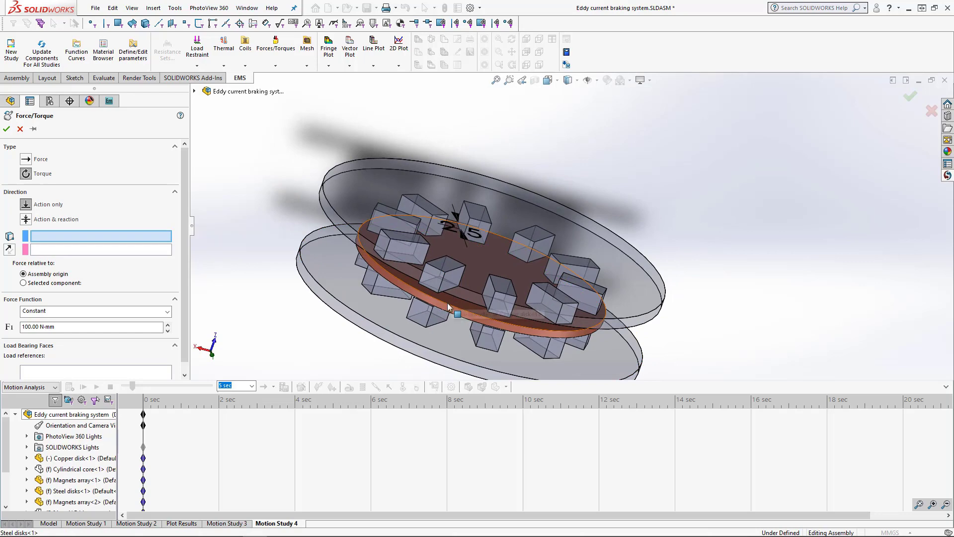
pyautogui.click(447, 306)
pyautogui.moveTo(447, 306); pyautogui.dragTo(444, 408, button='middle')
pyautogui.moveTo(272, 338); pyautogui.dragTo(315, 306, button='middle')
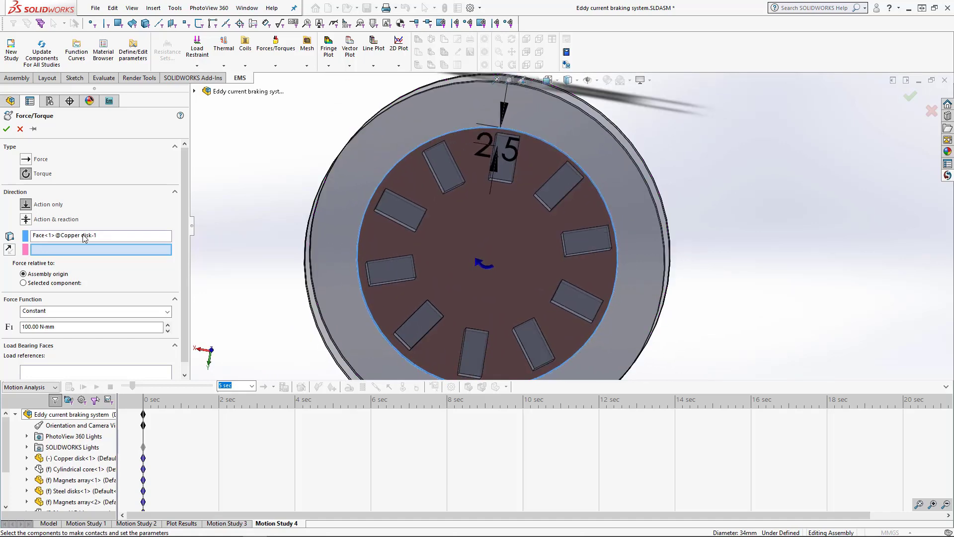
pyautogui.click(375, 320)
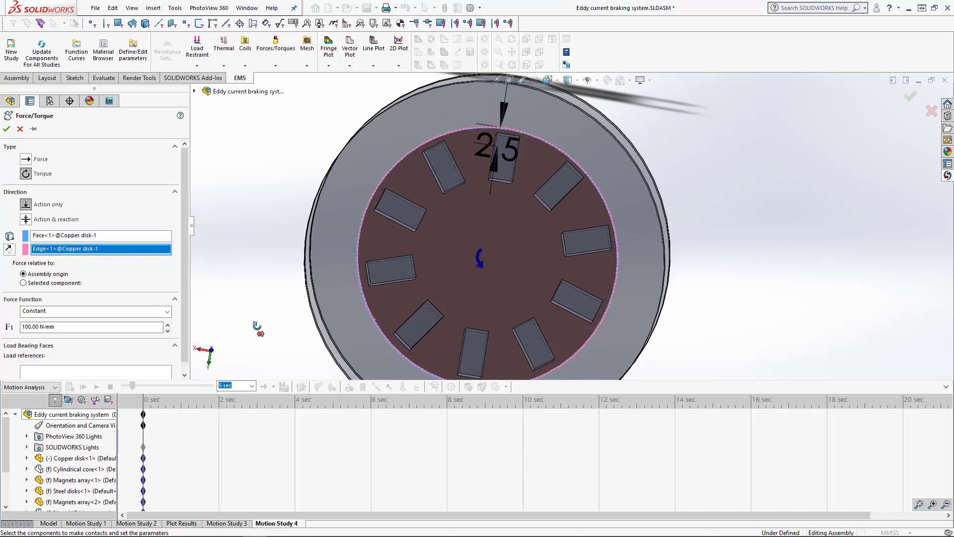
pyautogui.moveTo(255, 326); pyautogui.dragTo(233, 282, button='middle')
pyautogui.moveTo(55, 326); pyautogui.dragTo(2, 325)
pyautogui.write('0')
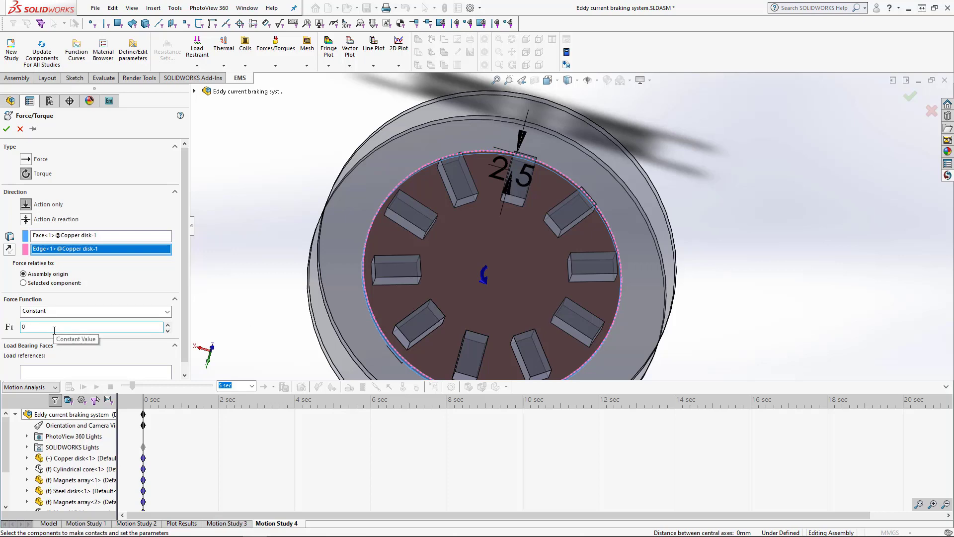
pyautogui.click(7, 129)
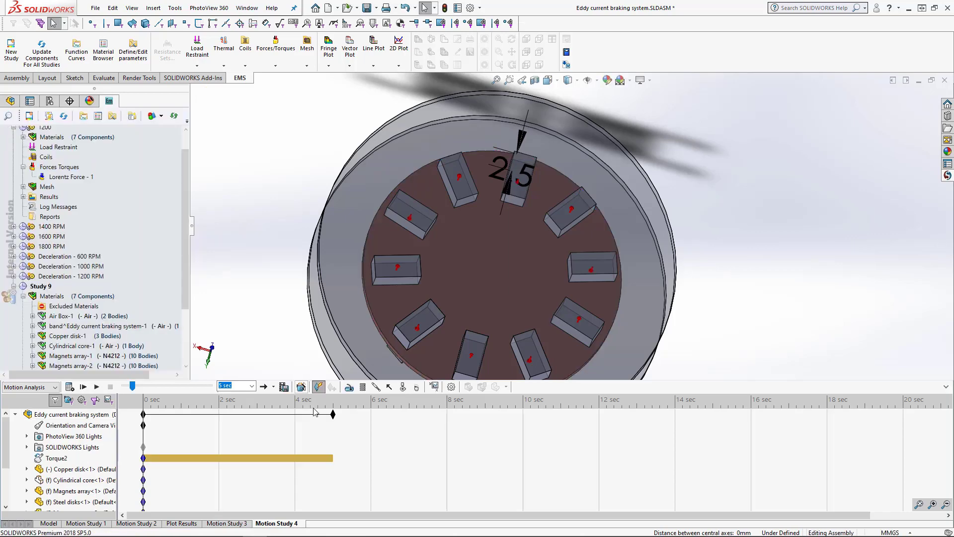
# - Set the end key point of the motion study to 50 ms and fit the timeline to that duration
pyautogui.click(333, 414)
pyautogui.rightClick(333, 414)
pyautogui.click(361, 422)
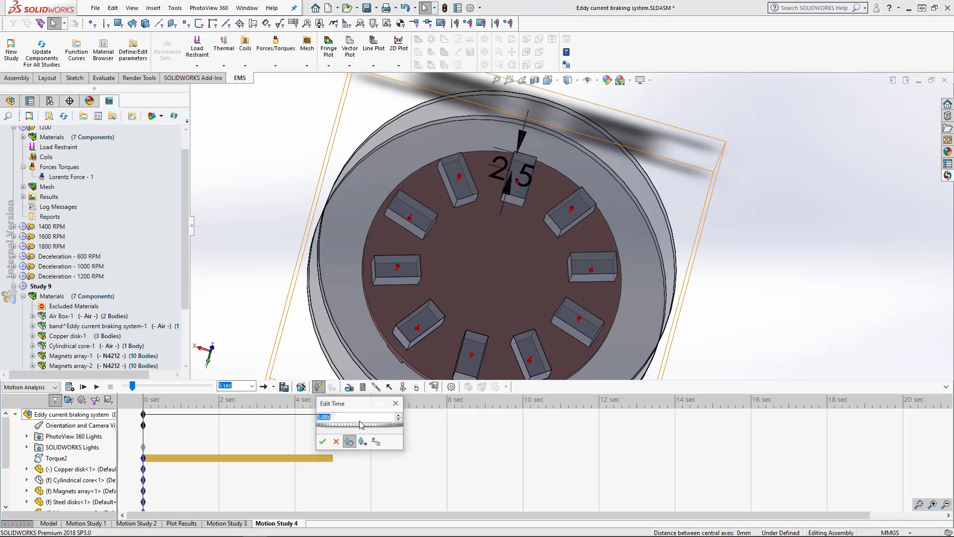
pyautogui.write('0.05')
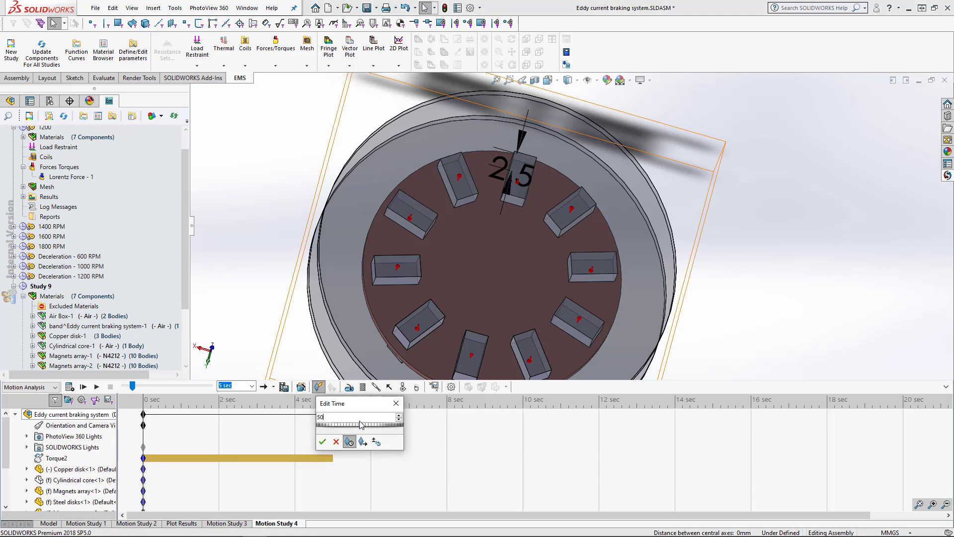
pyautogui.press('Return')
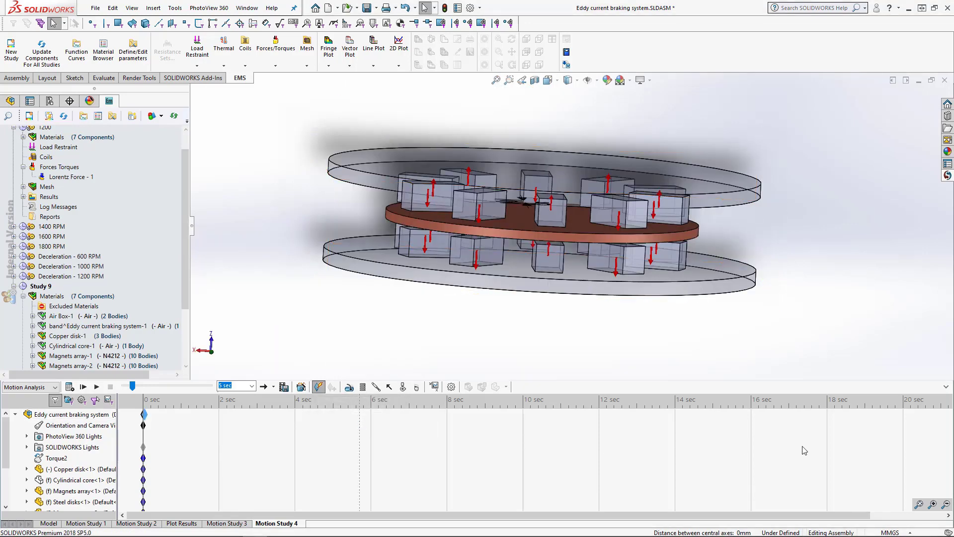
pyautogui.click(919, 504)
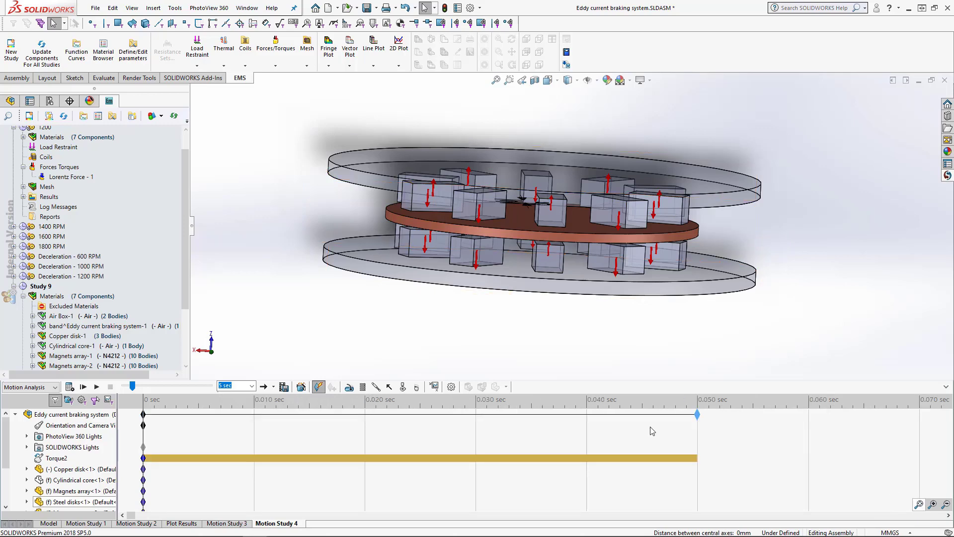
# - Set the Motion Analysis frame rate to 2000 frames per second, calculate the motion study and return to the model
pyautogui.click(451, 386)
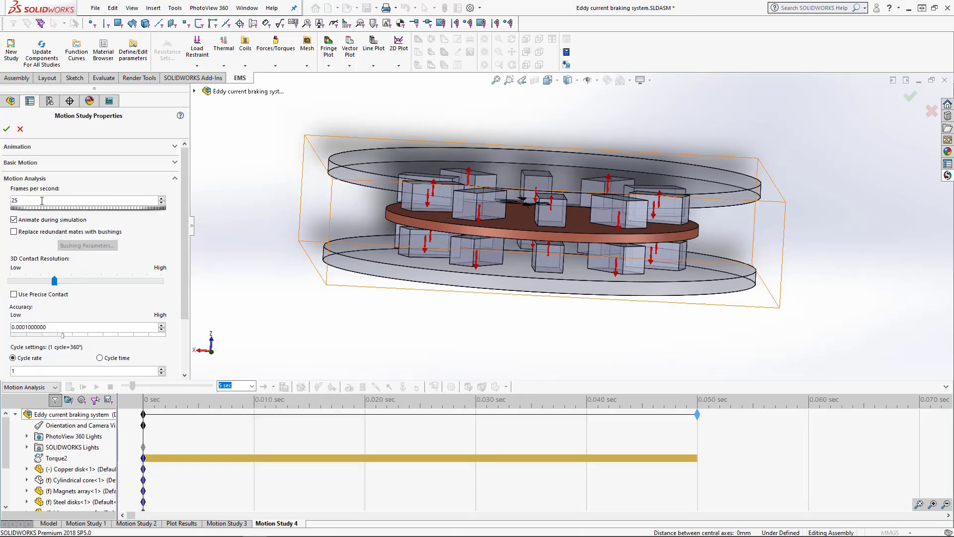
pyautogui.doubleClick(43, 200)
pyautogui.write('2000')
pyautogui.click(6, 130)
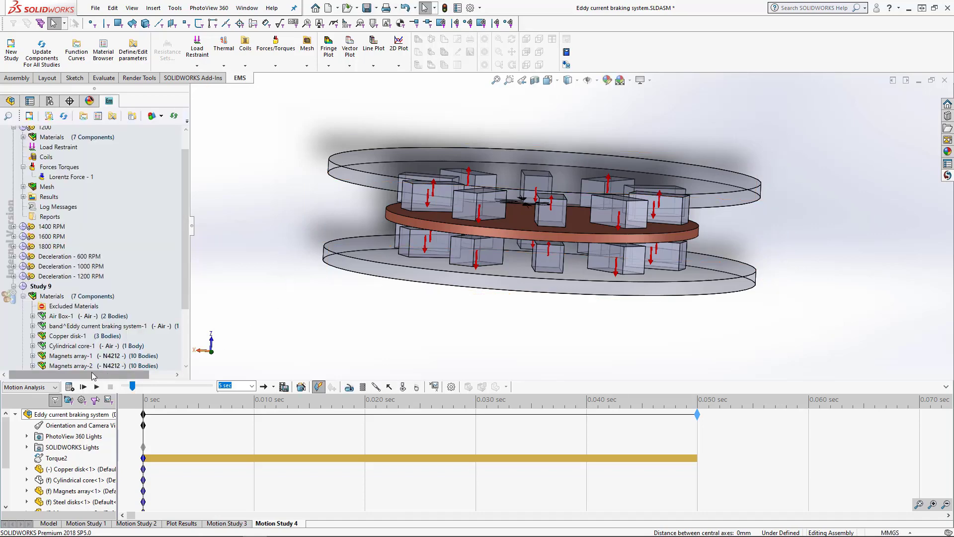
pyautogui.click(69, 386)
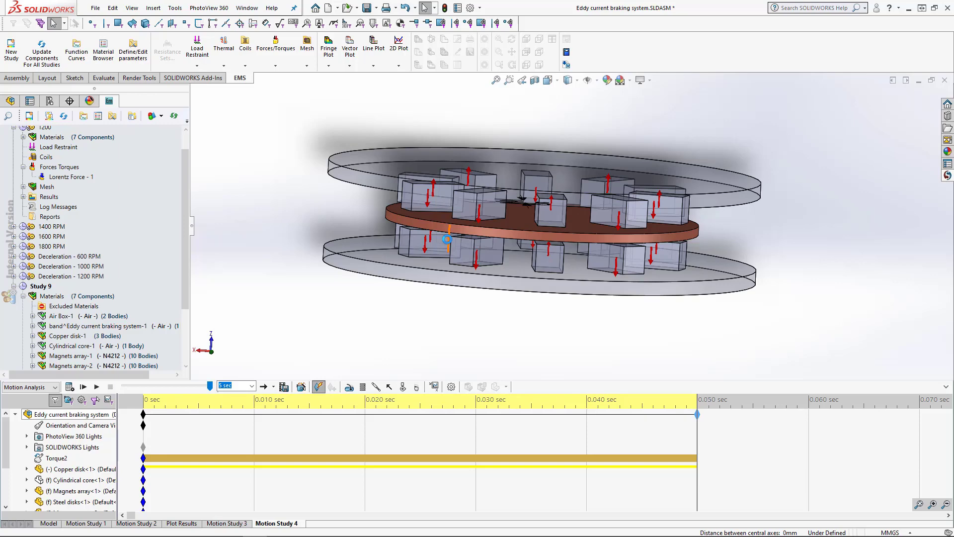
pyautogui.click(49, 523)
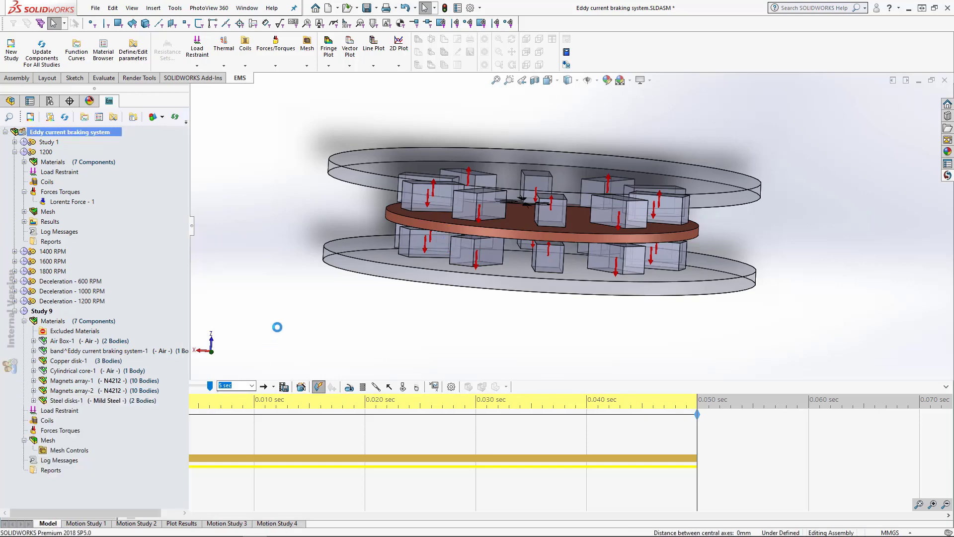
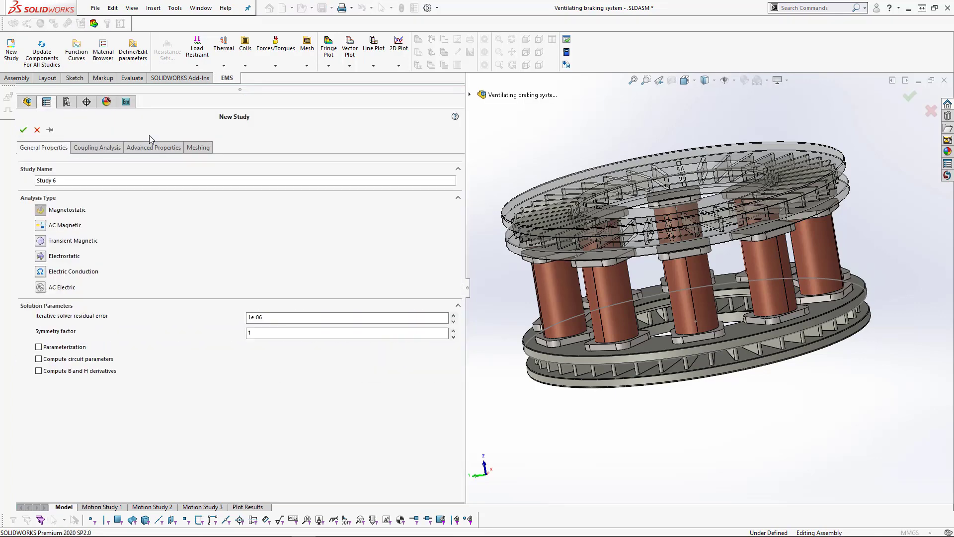
# - Define the new EMS study as Transient Magnetic with motion coupling to Motion Study 3
pyautogui.click(42, 246)
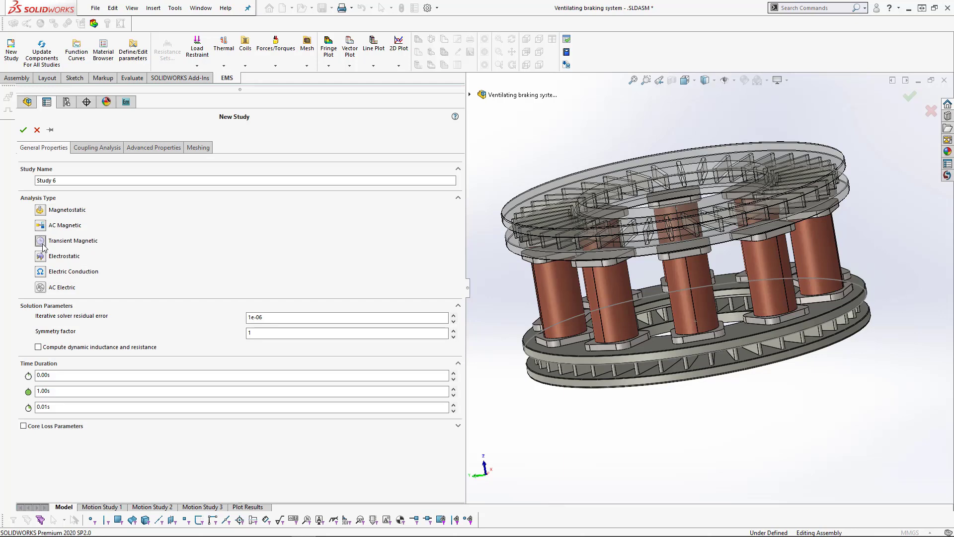
pyautogui.click(107, 145)
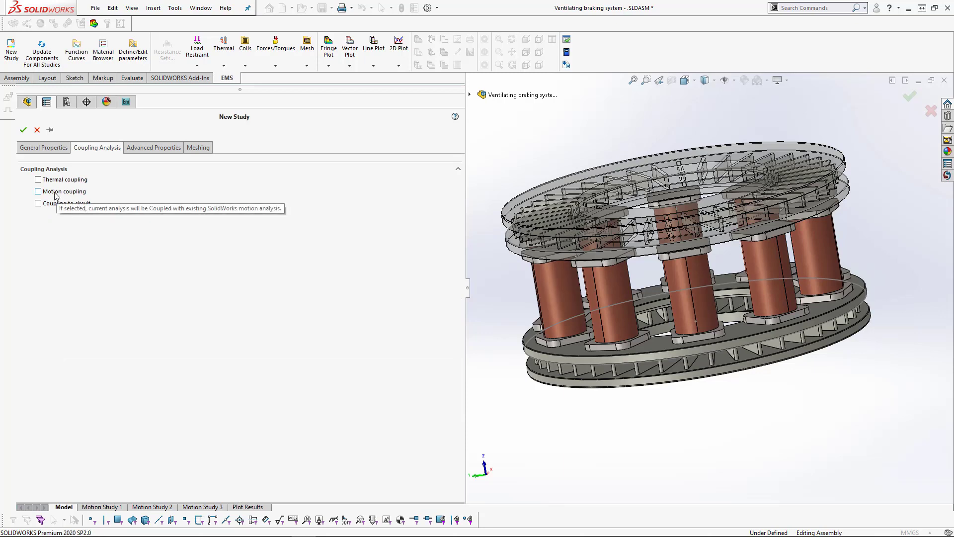
pyautogui.click(55, 195)
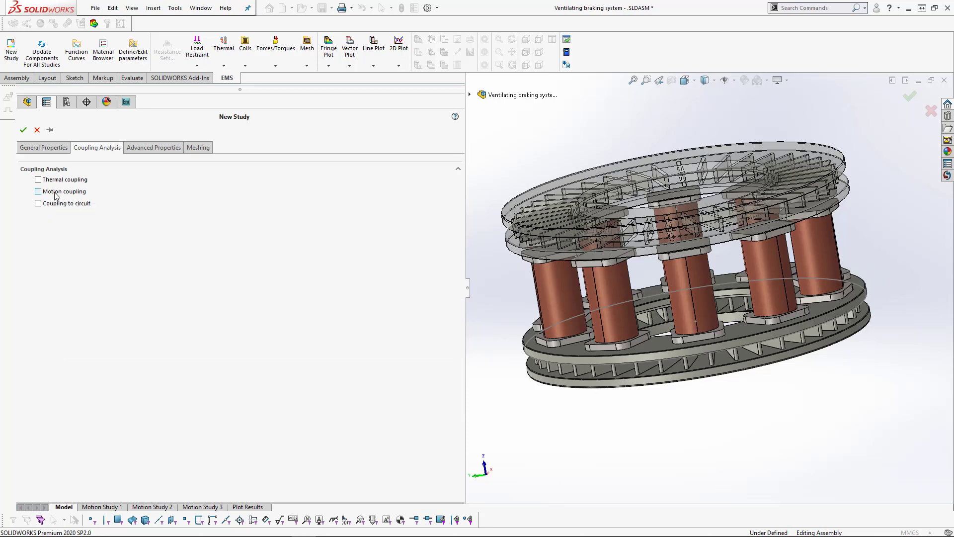
pyautogui.click(68, 232)
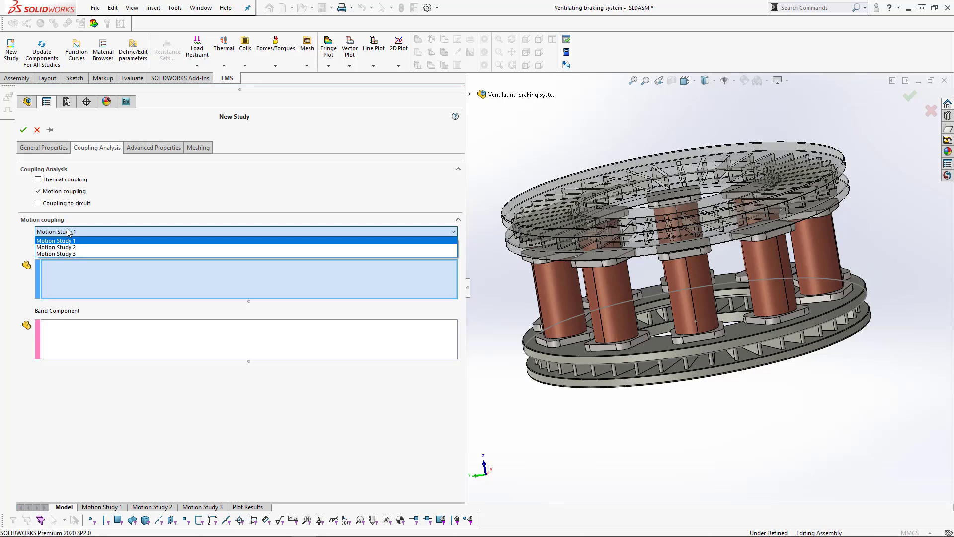
pyautogui.click(64, 253)
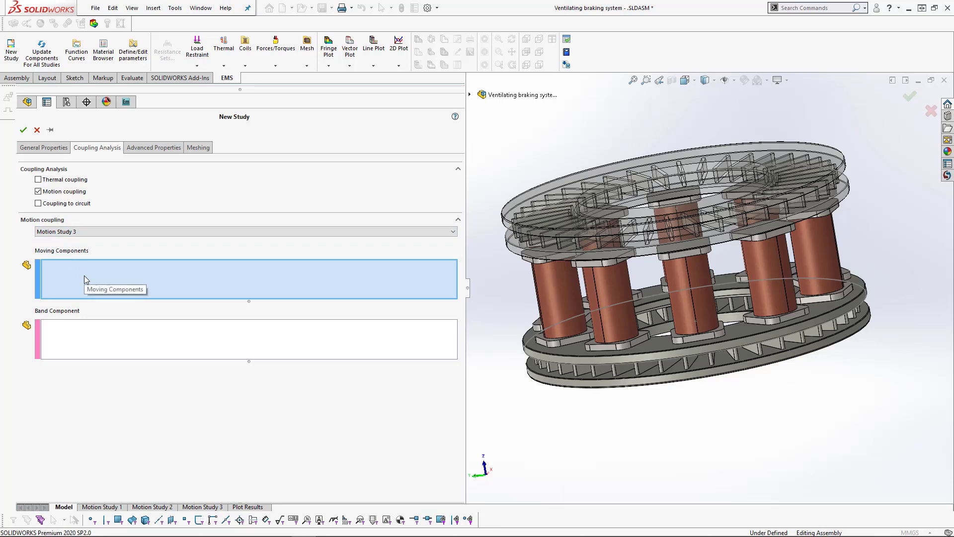
# - Assign both ventilating brake discs as moving components and the band part as the band component of the motion coupling
pyautogui.click(518, 217)
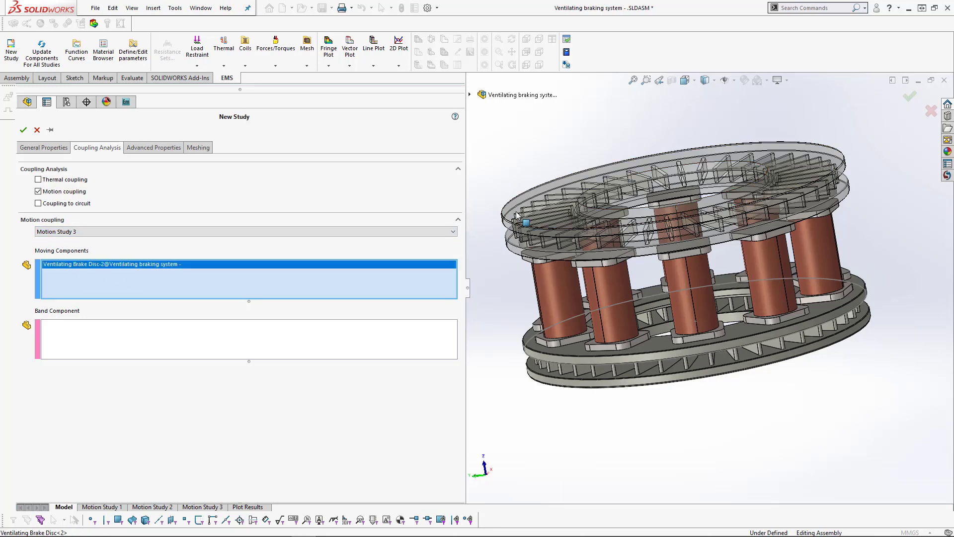
pyautogui.click(567, 378)
pyautogui.click(219, 356)
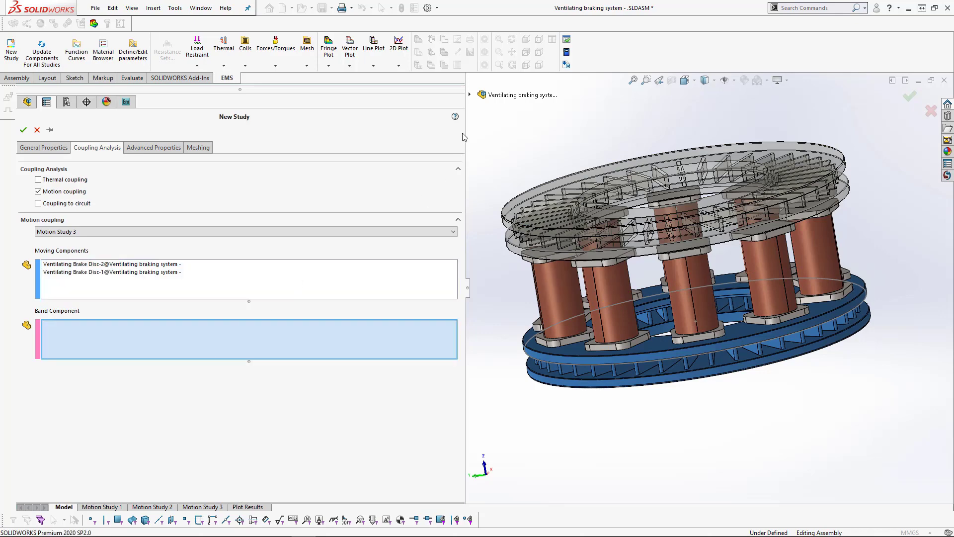
pyautogui.click(469, 95)
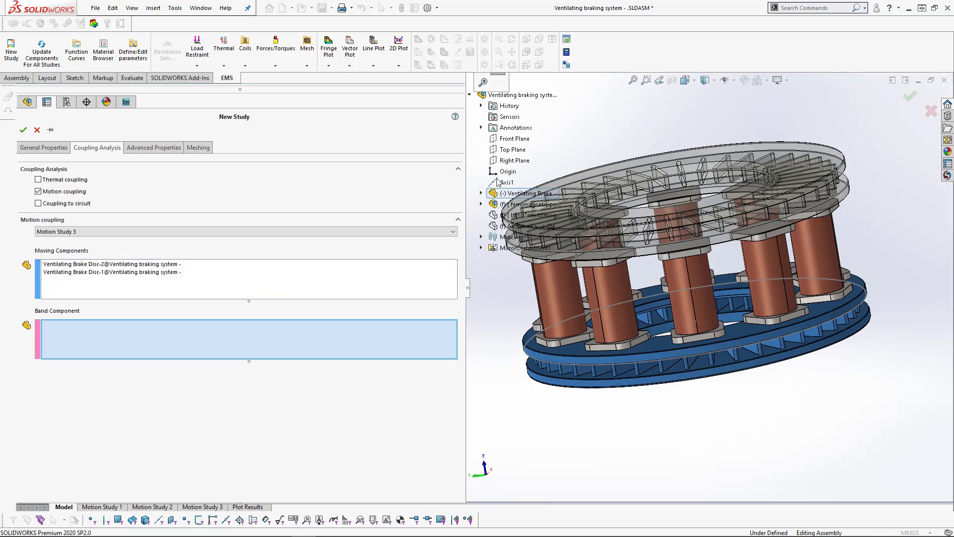
pyautogui.scroll(3, 730, 232)
pyautogui.click(526, 215)
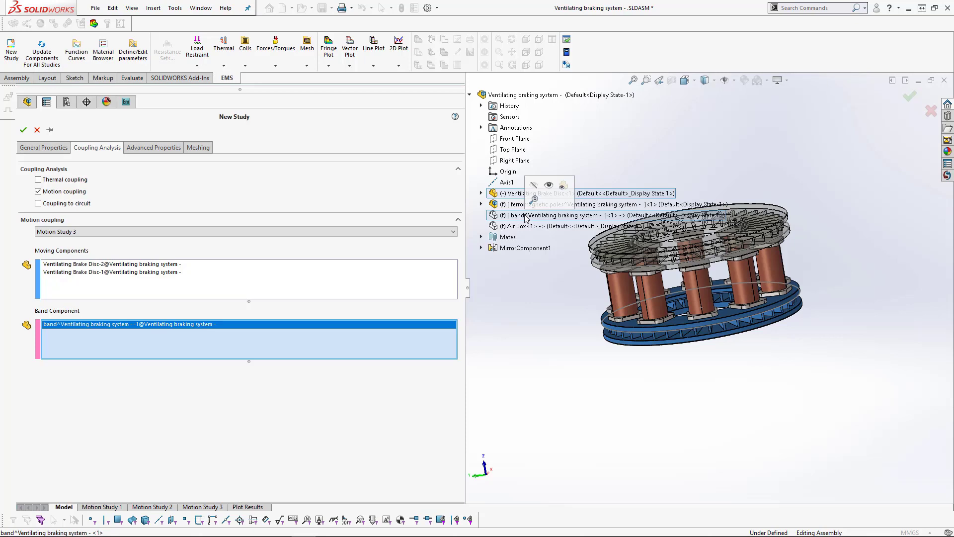
pyautogui.click(139, 267)
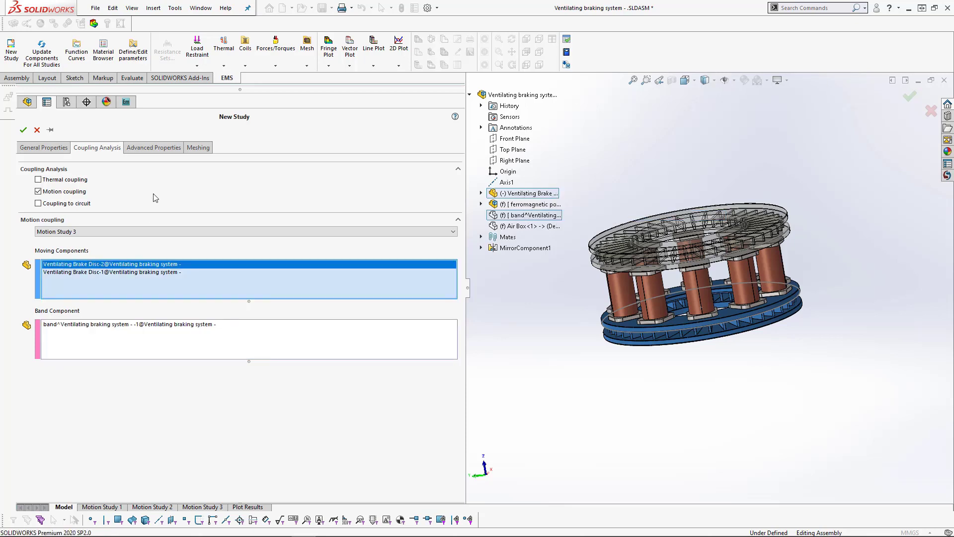
# - Enable thermal coupling with the Transient option and discard the new study without creating it
pyautogui.click(79, 184)
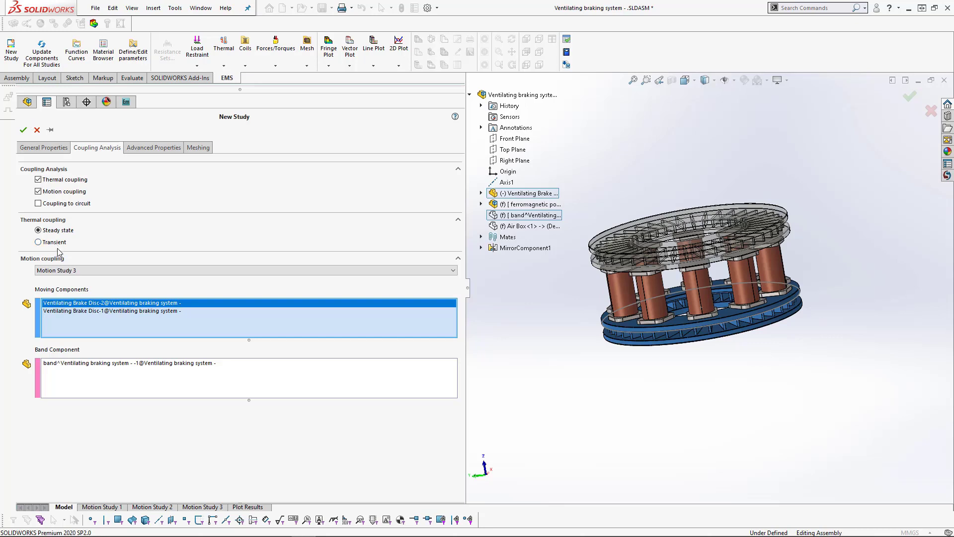
pyautogui.click(58, 245)
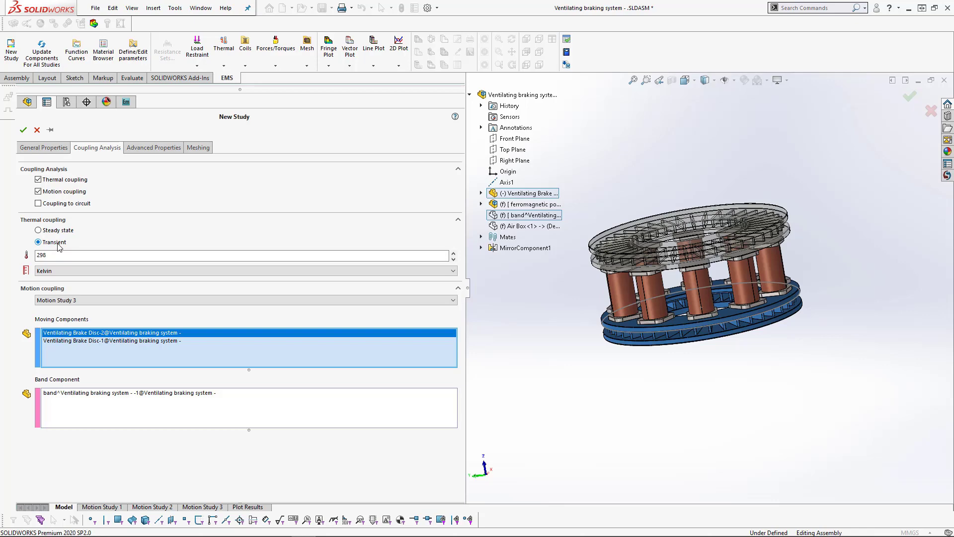
pyautogui.click(37, 130)
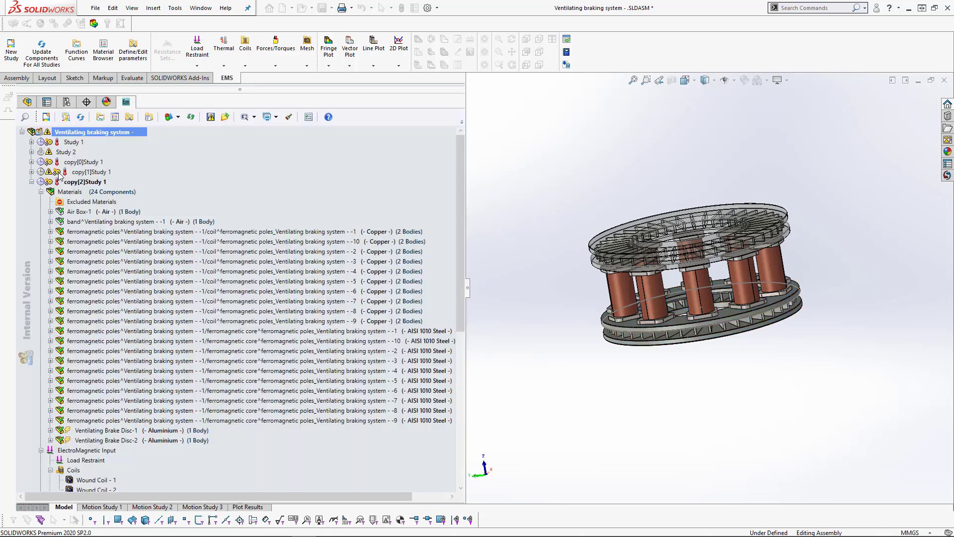
# - Expand Study 1 of the ventilating braking system and bring up its run options
pyautogui.click(31, 142)
pyautogui.click(68, 143)
pyautogui.rightClick(68, 143)
pyautogui.moveTo(91, 148)
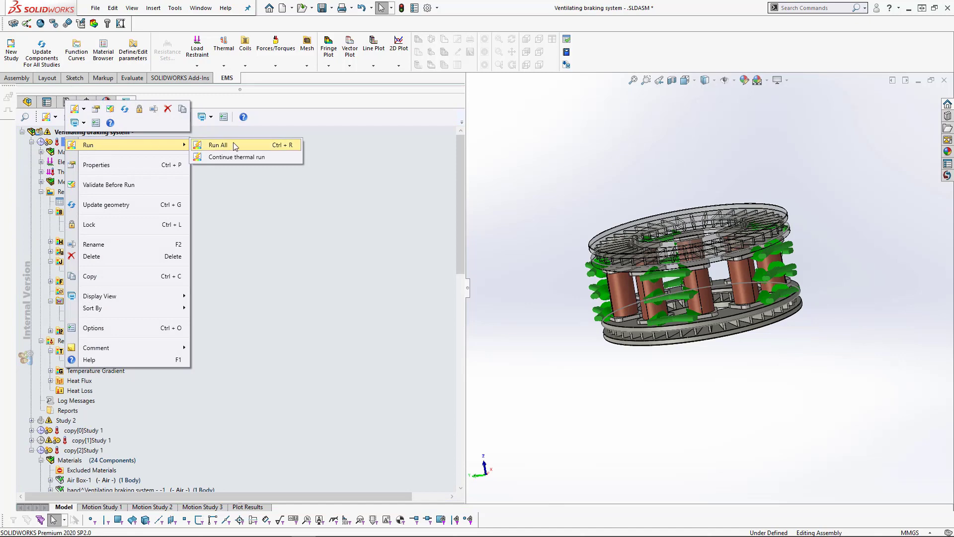